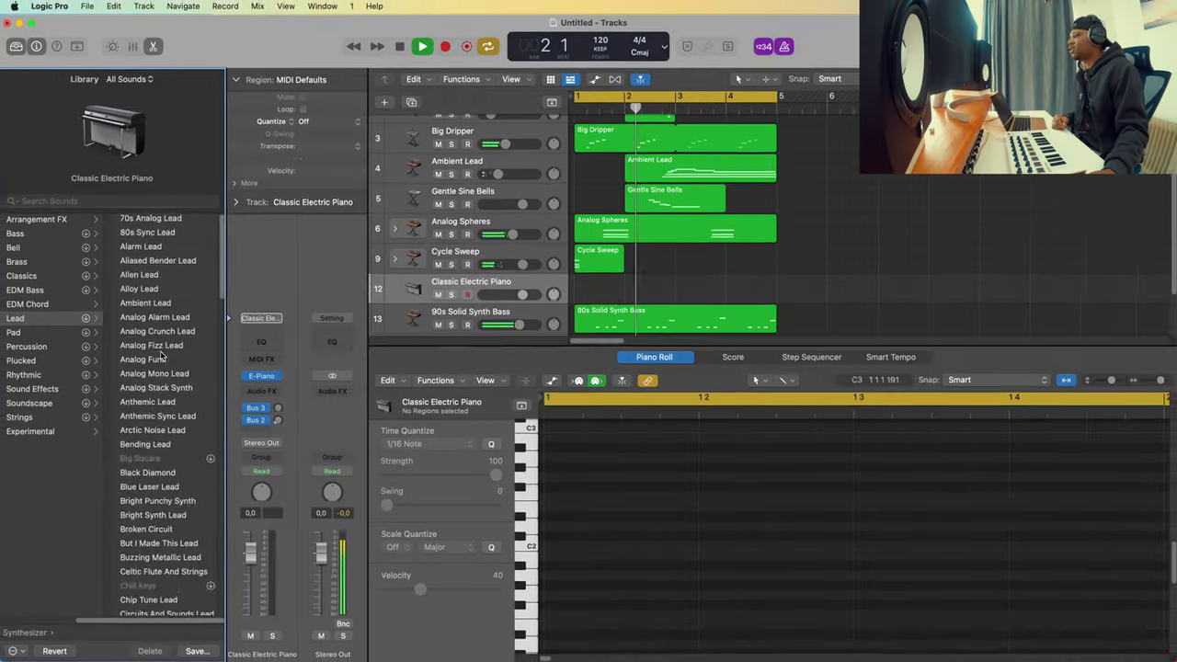
# - Audition the Dirty Big Lead patch on track 12, and load the Distant Vintage Organ lead instead
pyautogui.scroll(-5, 147, 368)
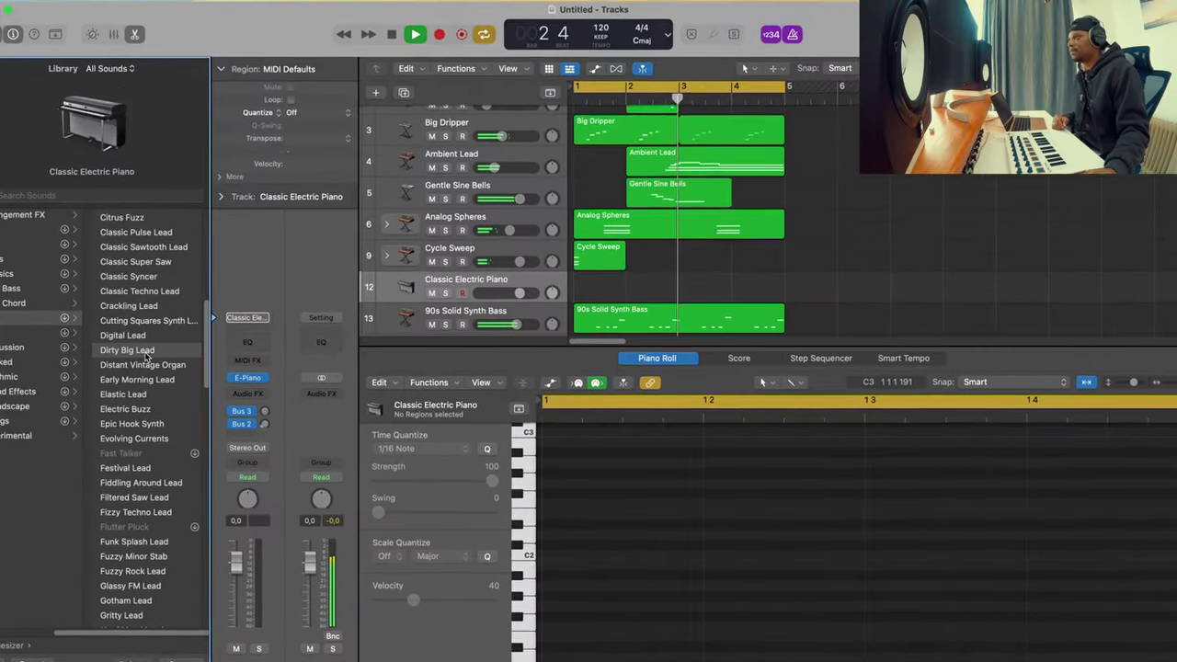
pyautogui.click(145, 354)
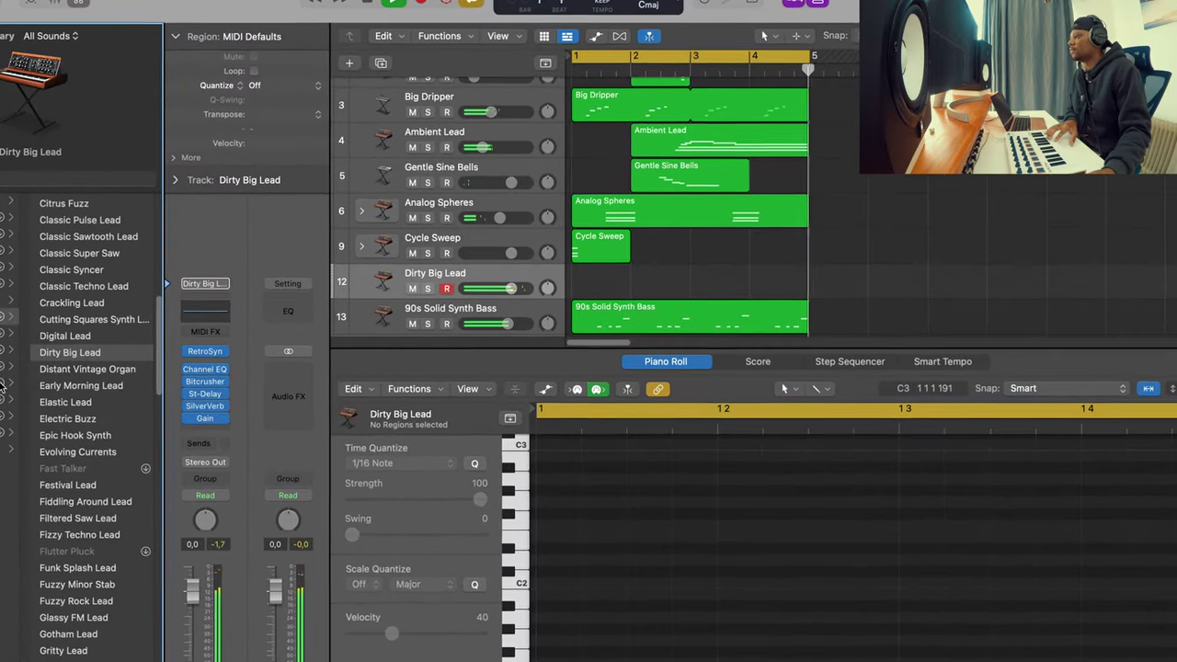
pyautogui.press('Down')
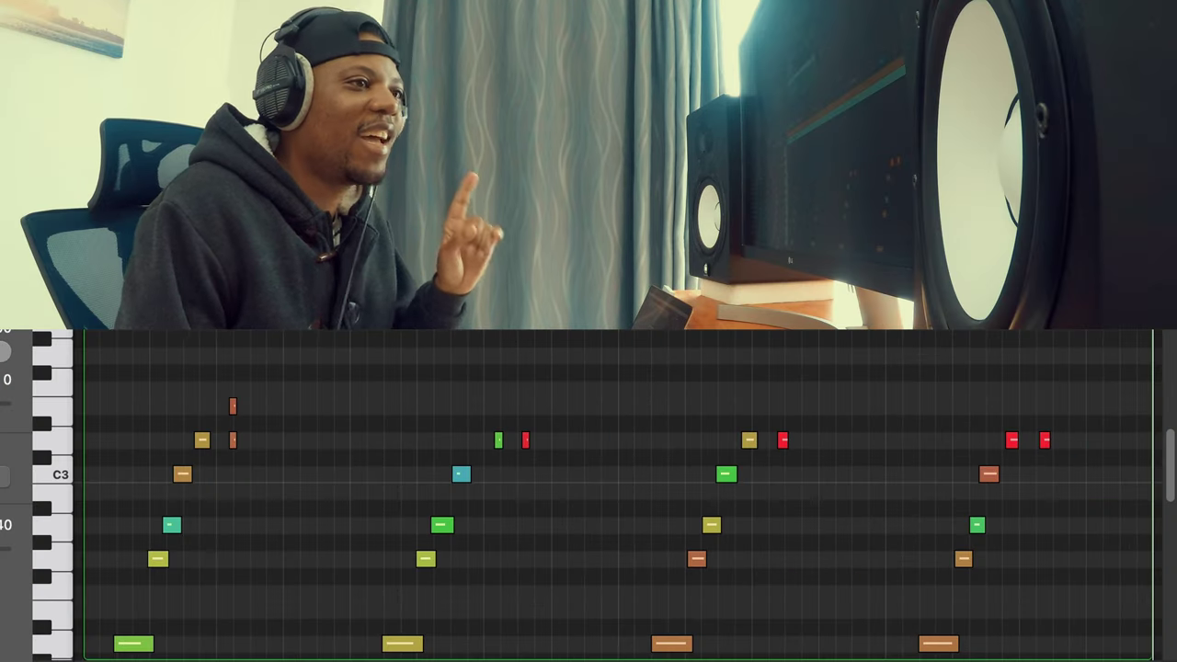
# - Delete the notes of the first three phrases in the organ region, keeping only the last phrase
pyautogui.scroll(-2, 379, 405)
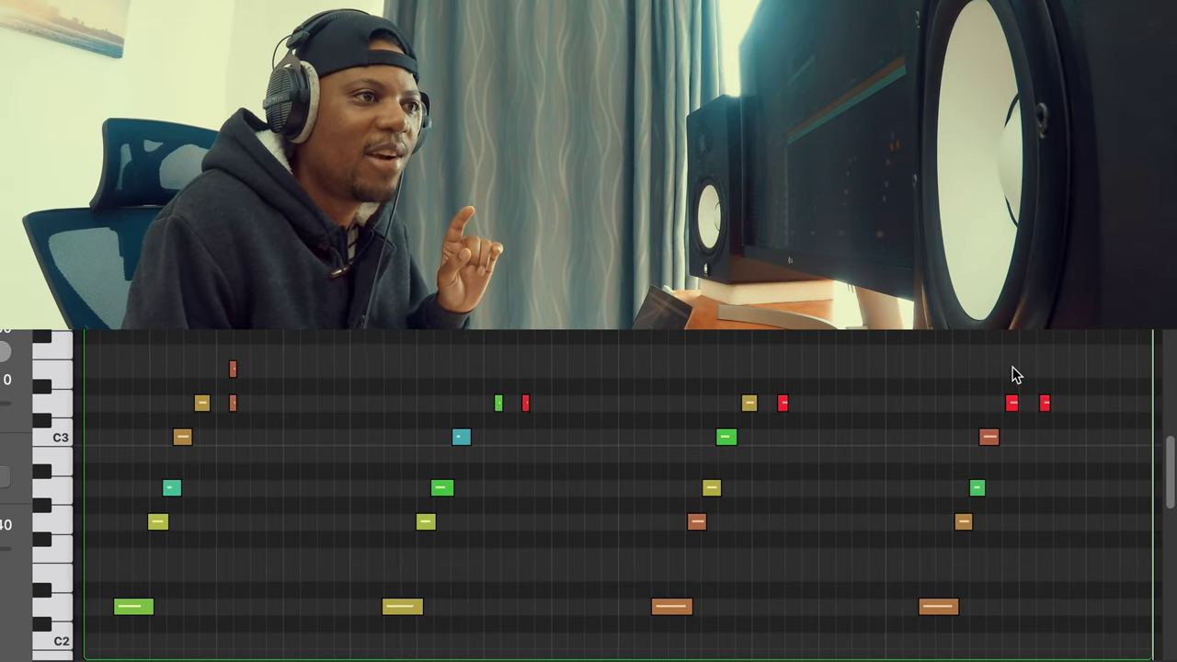
pyautogui.moveTo(1058, 350); pyautogui.dragTo(911, 611)
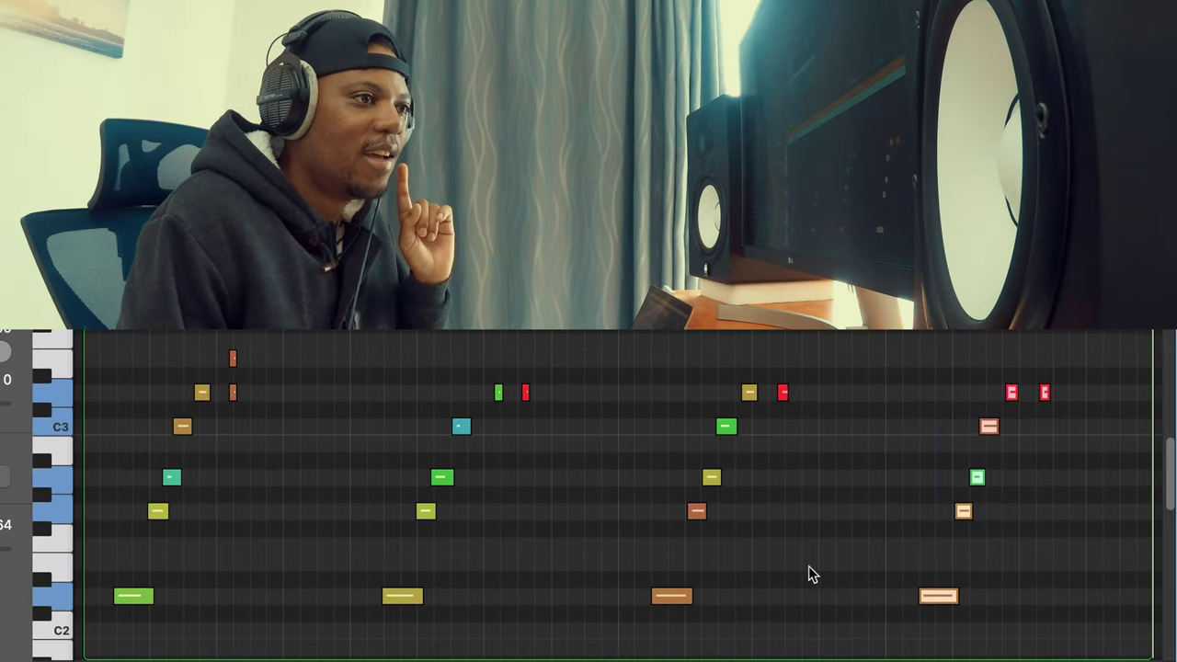
pyautogui.moveTo(807, 608); pyautogui.dragTo(11, 355)
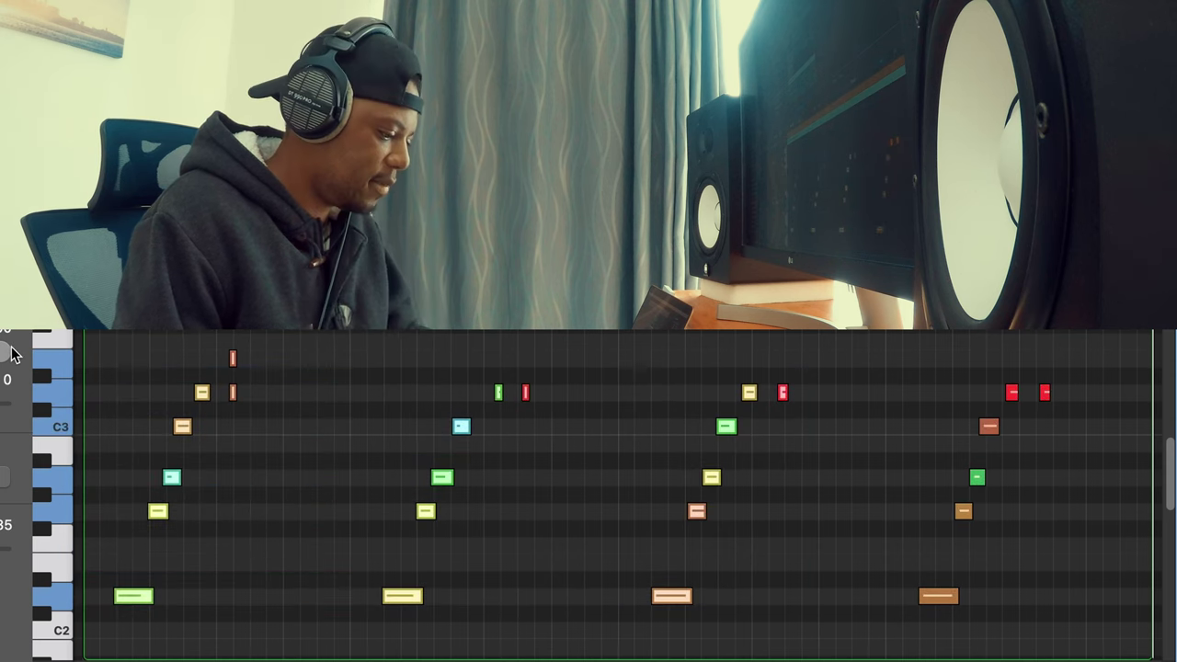
pyautogui.press('Delete')
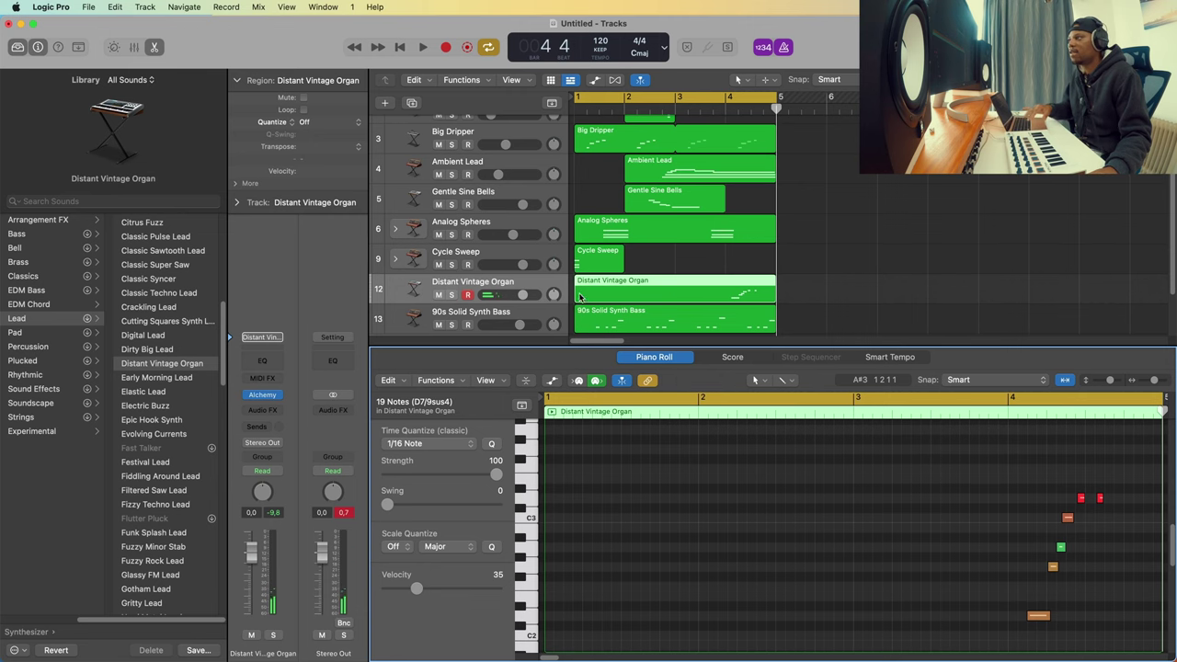
# - Trim the Distant Vintage Organ region to its one-bar final phrase and move it to bar 1, looping it up to bar 5
pyautogui.moveTo(577, 292)
pyautogui.mouseDown()
pyautogui.moveTo(727, 293)
pyautogui.moveTo(589, 293)
pyautogui.mouseUp()
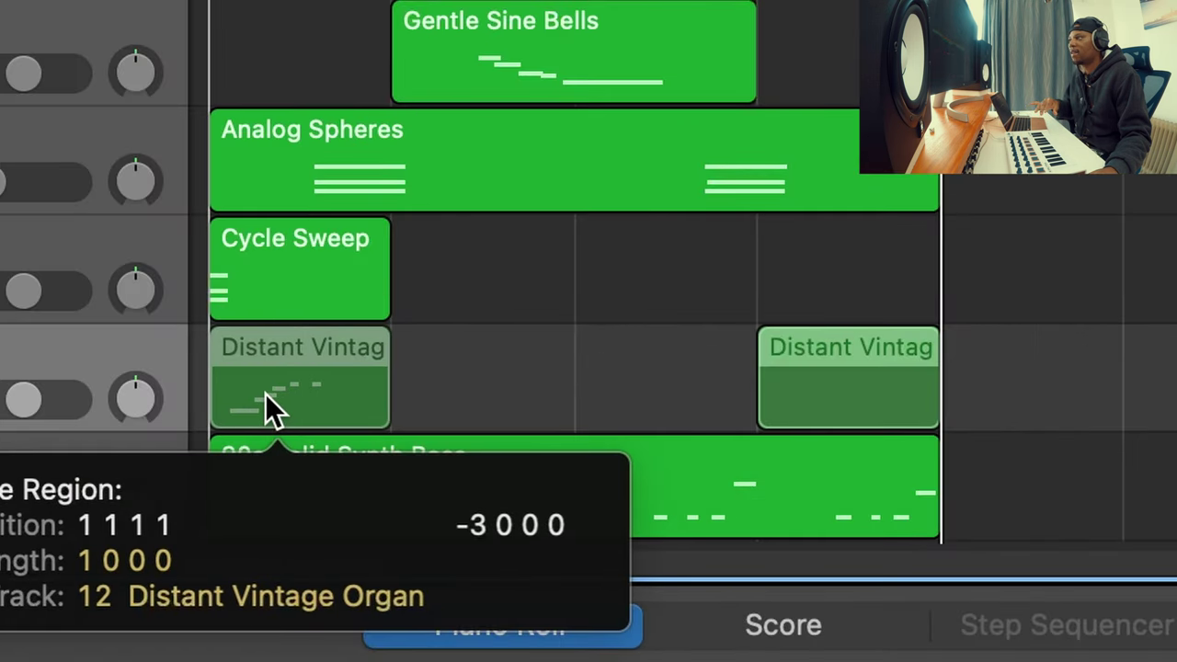
pyautogui.moveTo(265, 393); pyautogui.dragTo(266, 393)
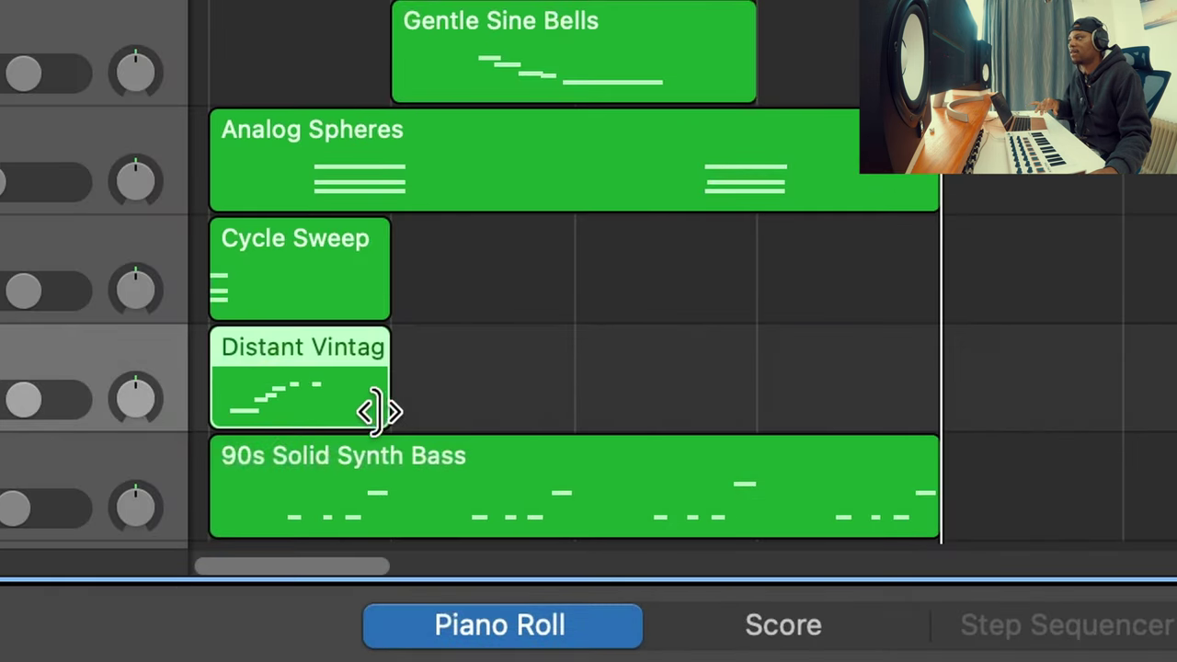
pyautogui.moveTo(409, 345); pyautogui.dragTo(962, 355)
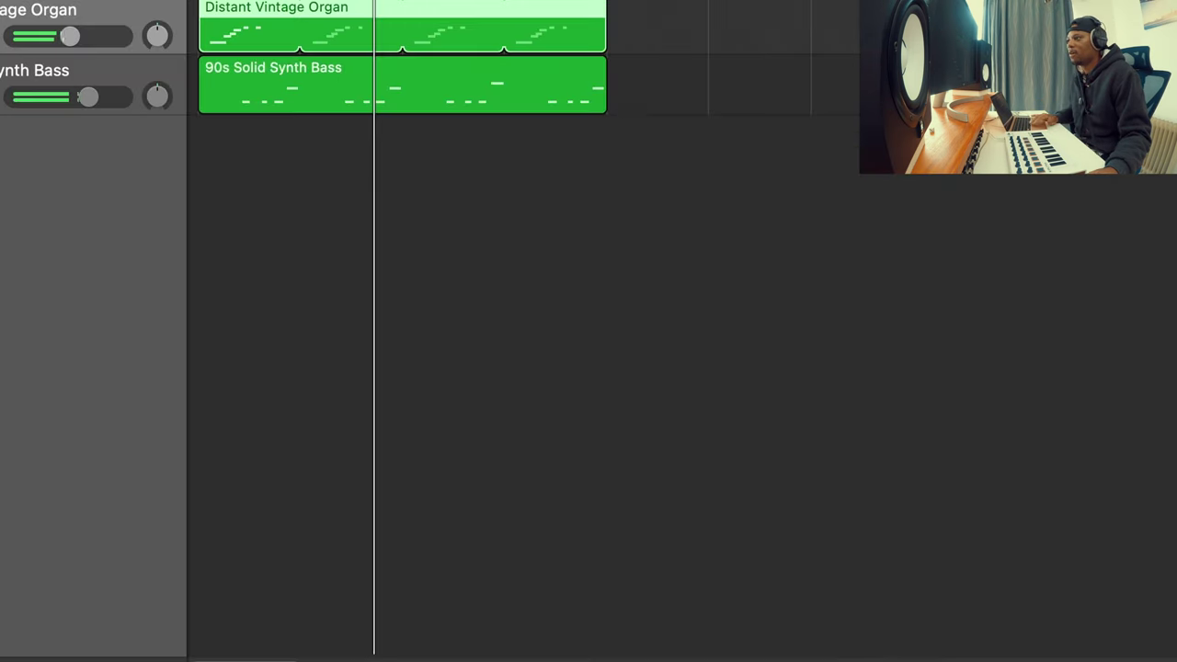
# - Shorten the organ phrase's lowest note, D2, and lower the Distant Vintage Organ track volume to -10.6 dB
pyautogui.doubleClick(250, 35)
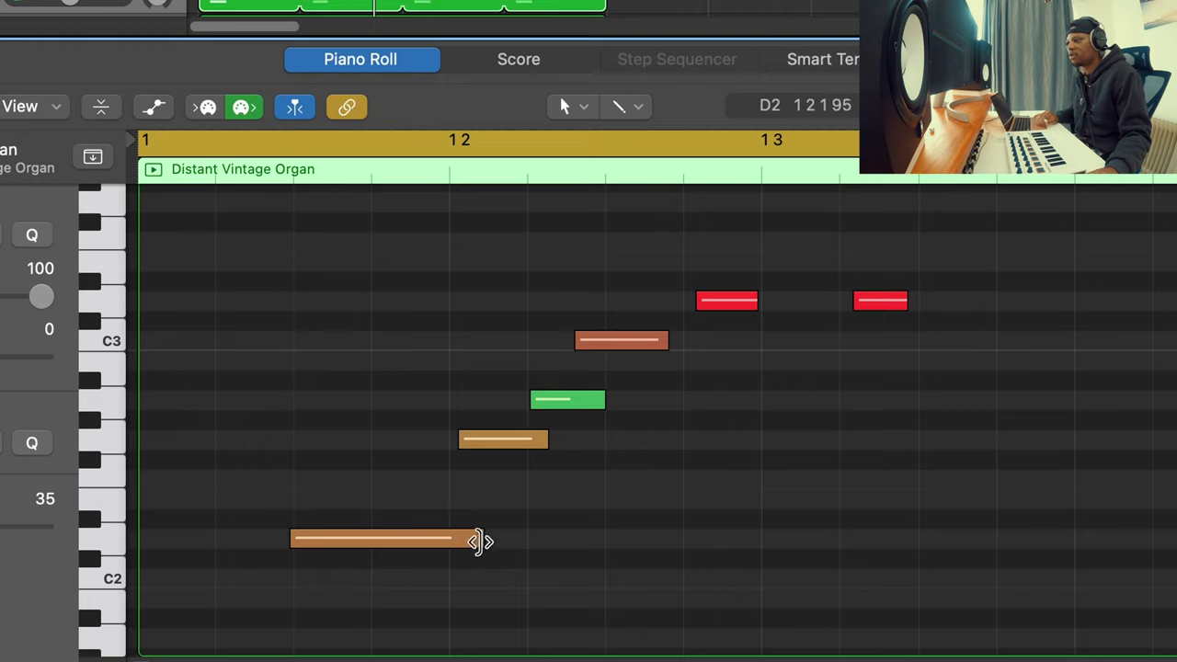
pyautogui.moveTo(479, 541); pyautogui.dragTo(370, 544)
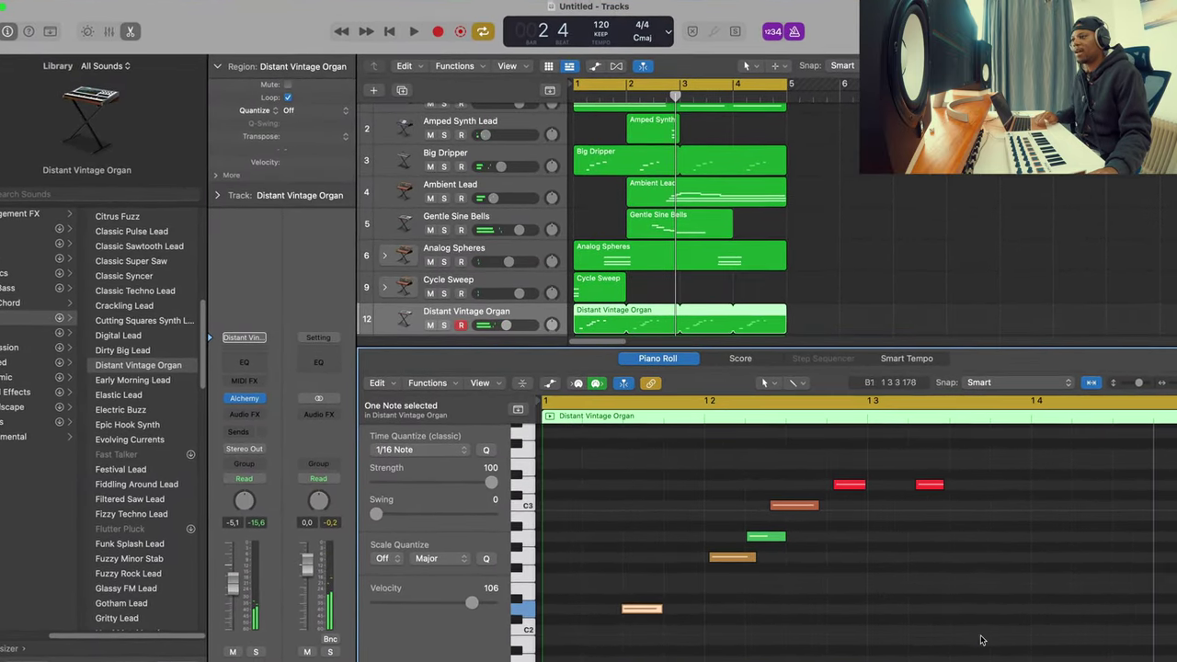
pyautogui.moveTo(982, 639); pyautogui.dragTo(606, 479)
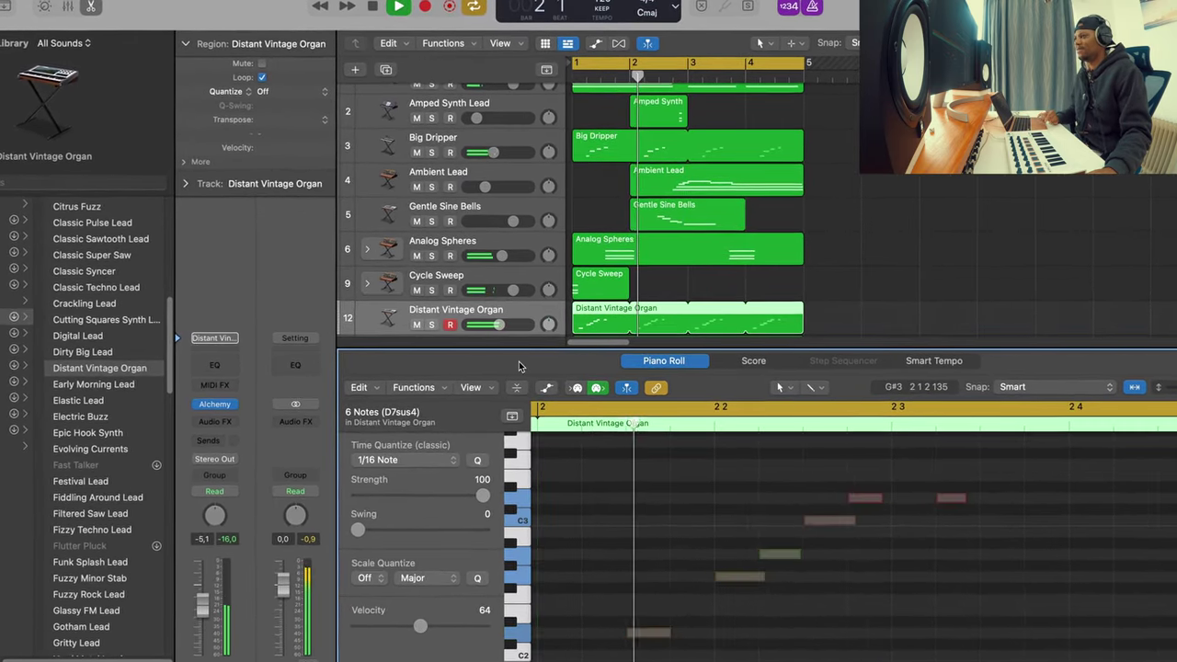
pyautogui.moveTo(498, 325); pyautogui.dragTo(490, 325)
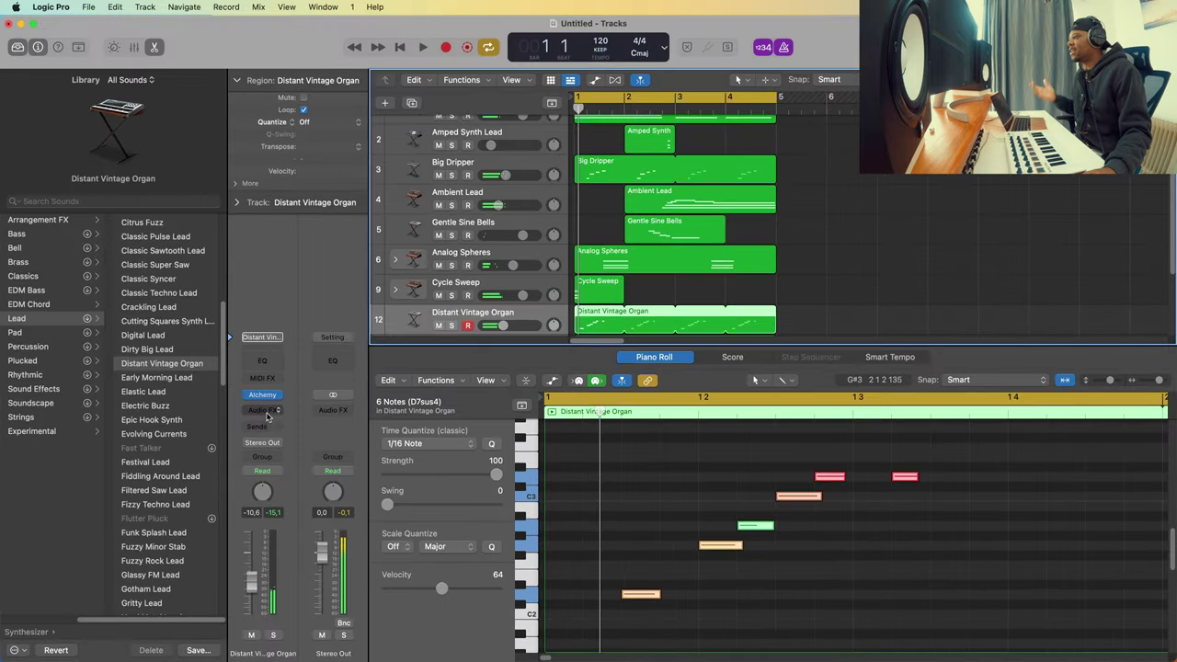
# - Insert a Tape Delay audio effect on the Distant Vintage Organ track
pyautogui.click(266, 411)
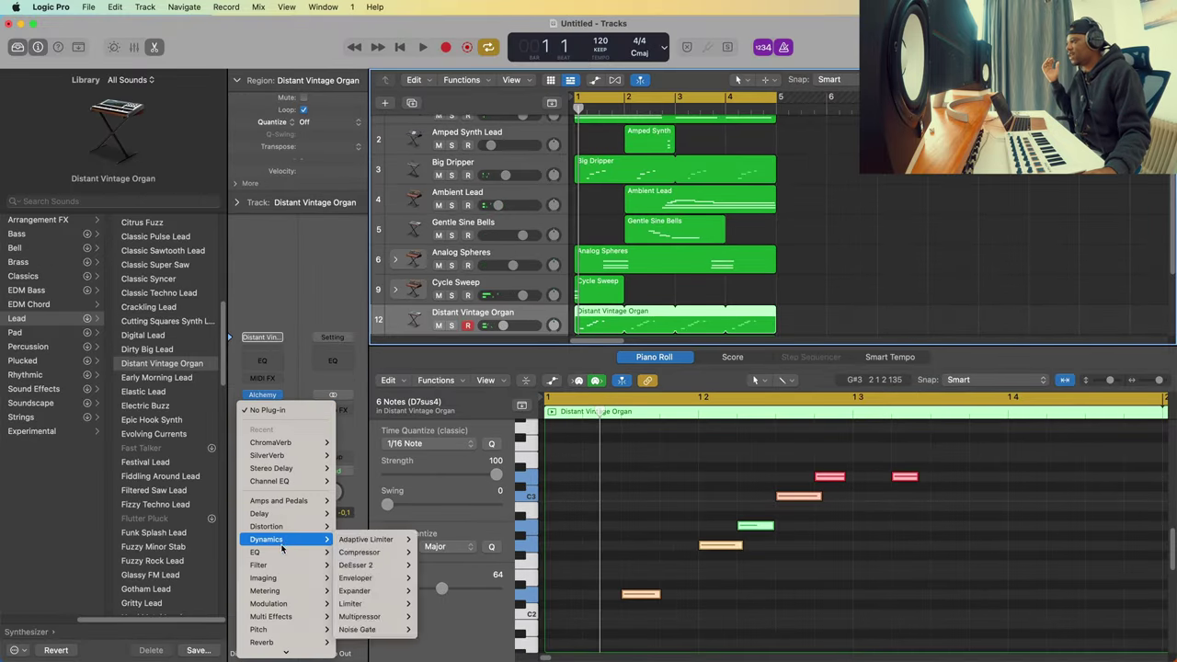
pyautogui.moveTo(287, 516)
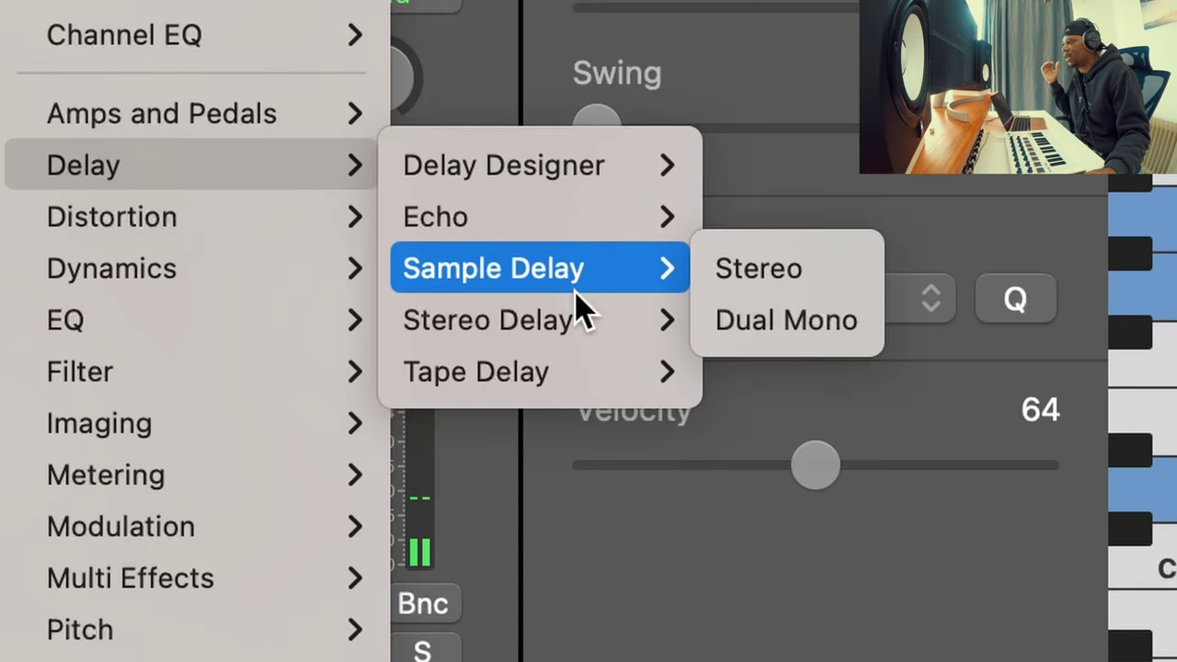
pyautogui.moveTo(379, 553)
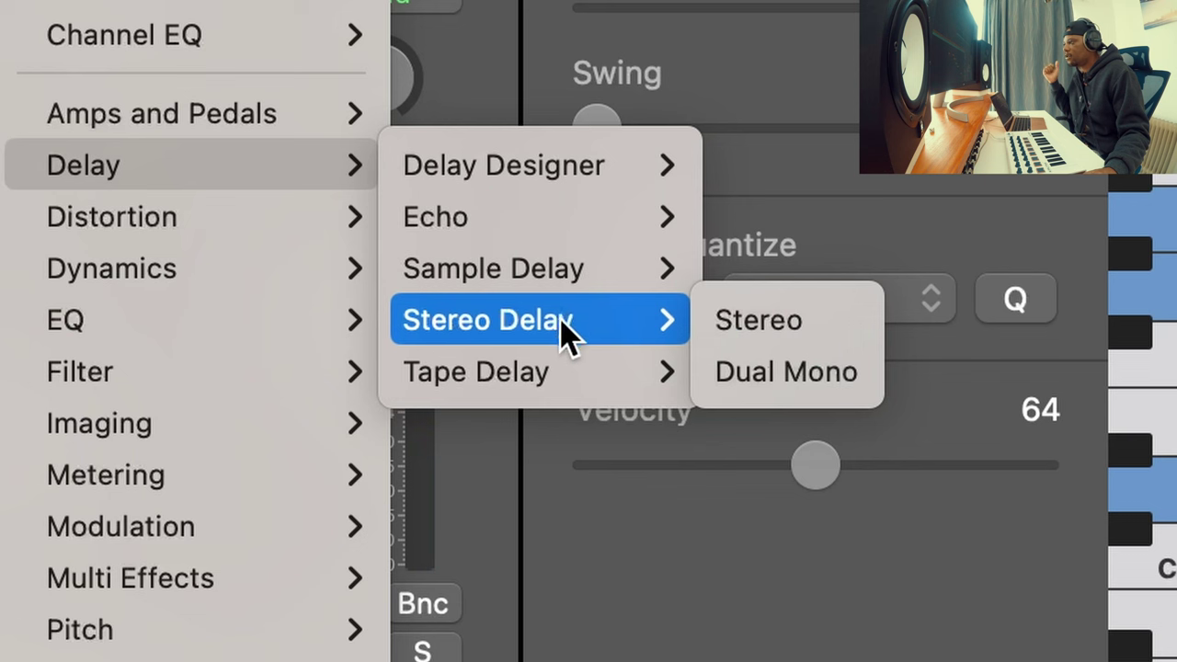
pyautogui.click(757, 371)
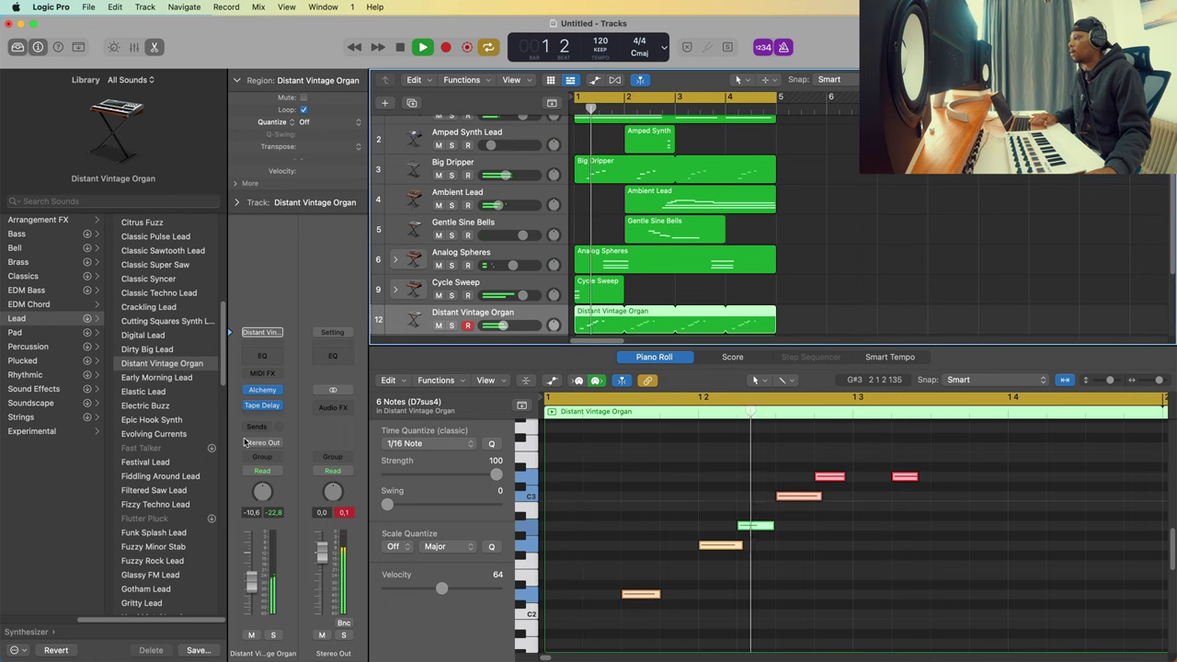
# - Insert a ChromaVerb reverb after the Tape Delay on the organ track
pyautogui.click(266, 417)
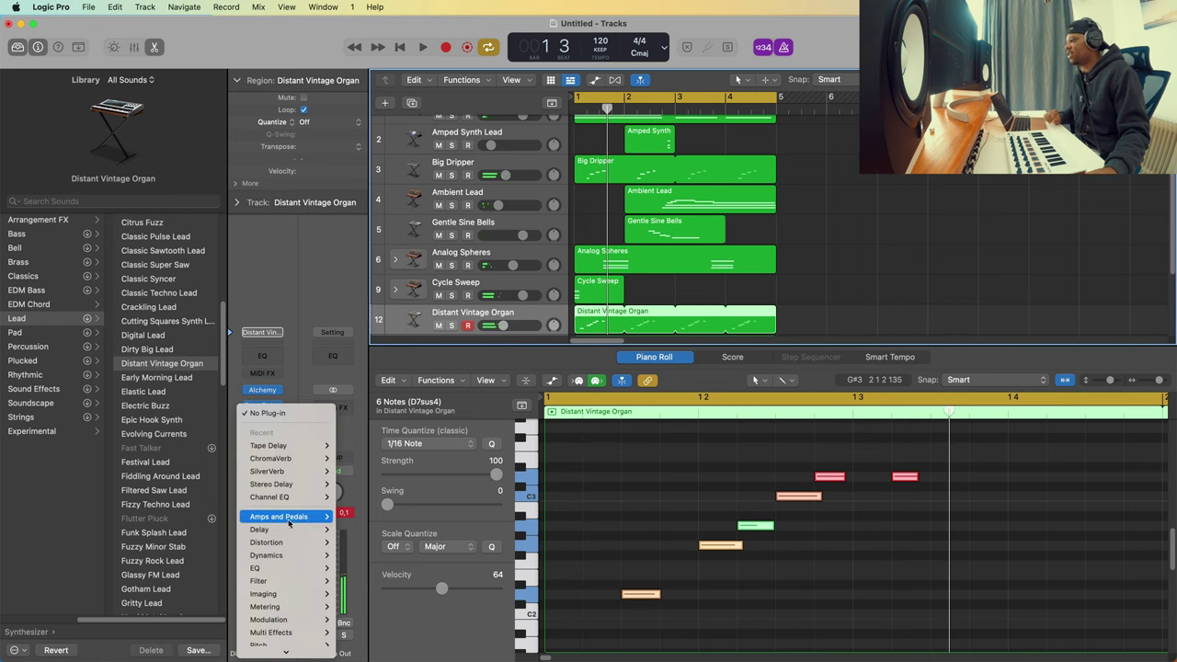
pyautogui.moveTo(297, 522)
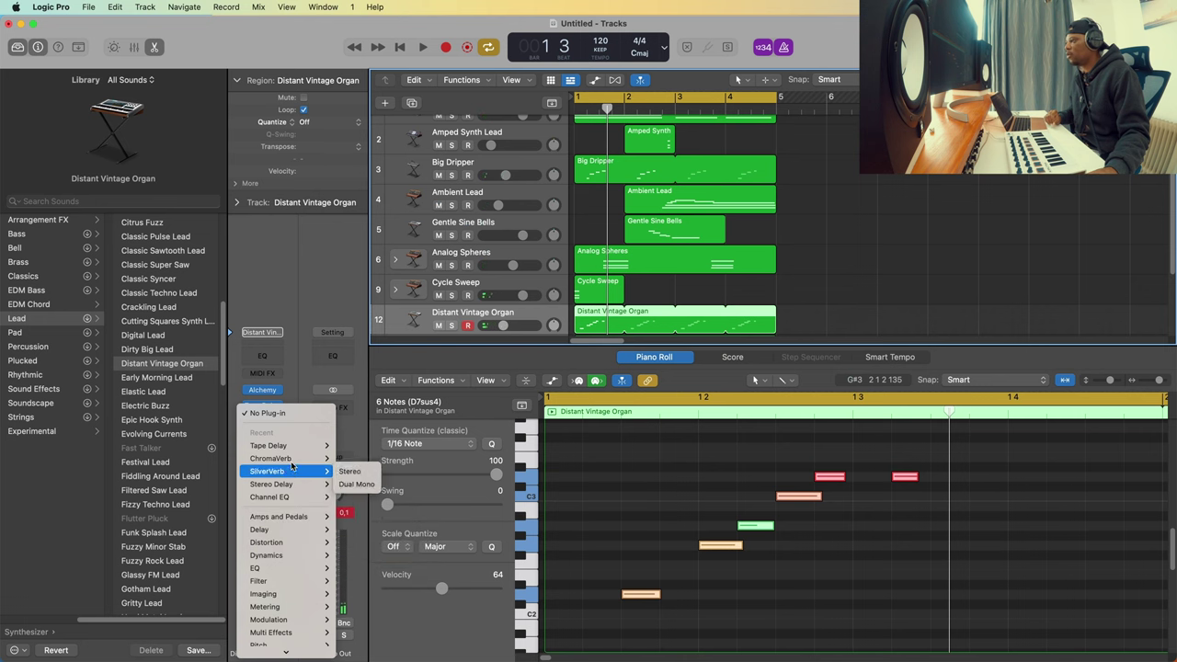
pyautogui.click(481, 368)
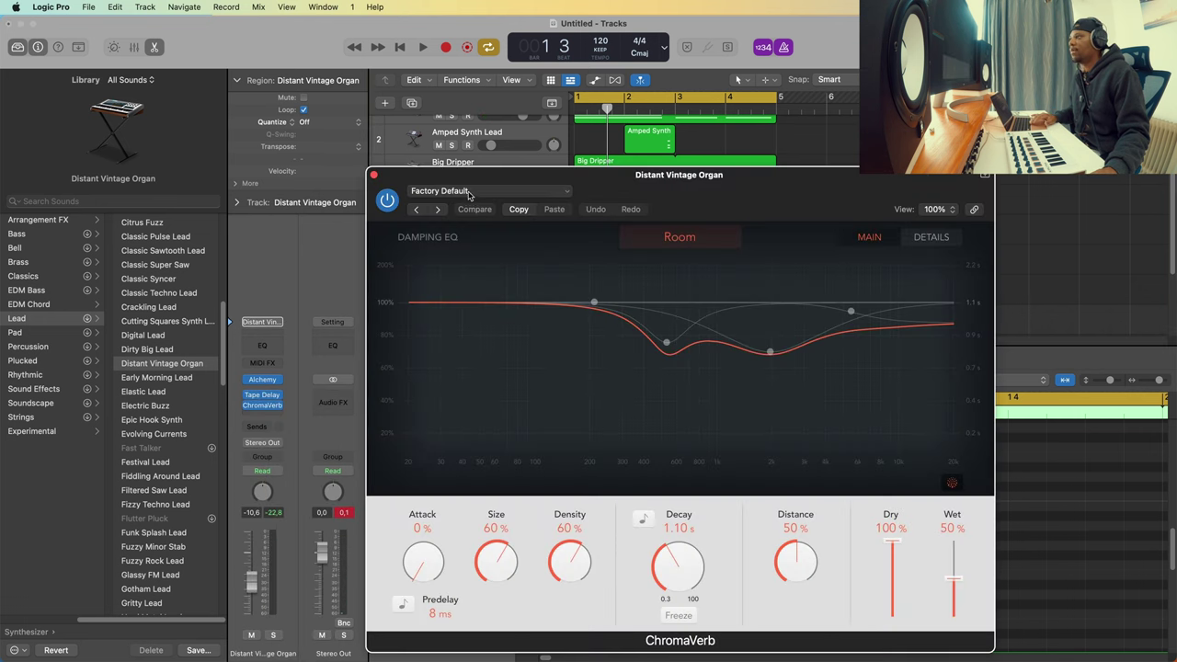
# - Load the Old Digital Hall preset in ChromaVerb and adjust its wet level
pyautogui.click(468, 194)
pyautogui.moveTo(491, 485)
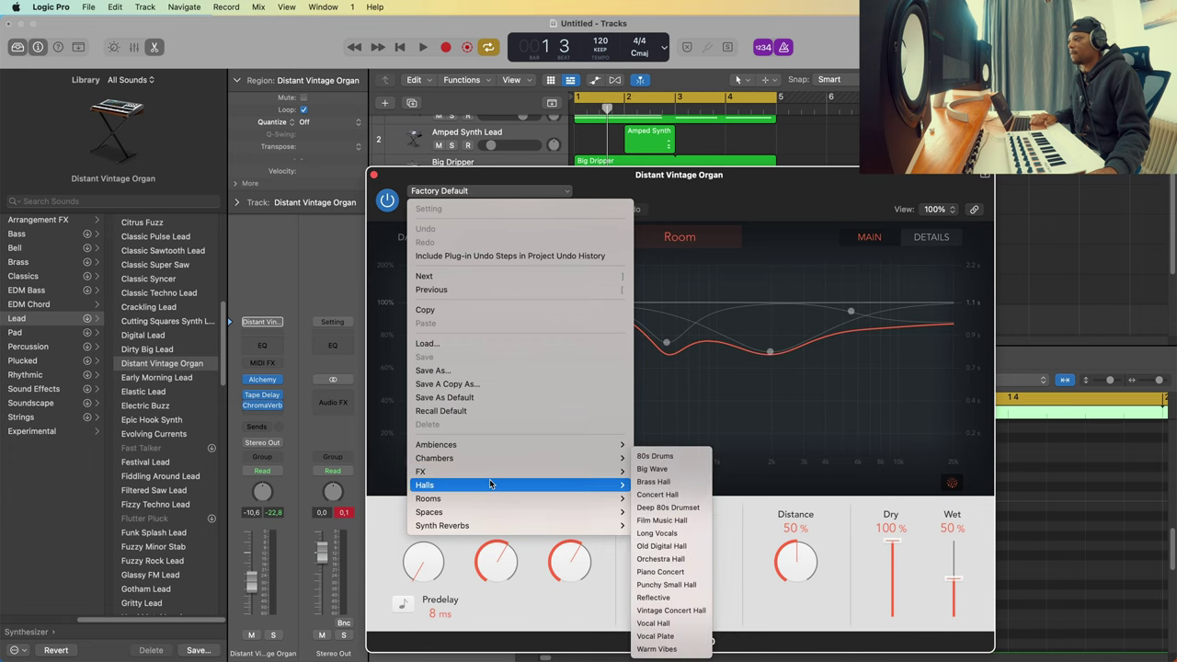
pyautogui.click(671, 546)
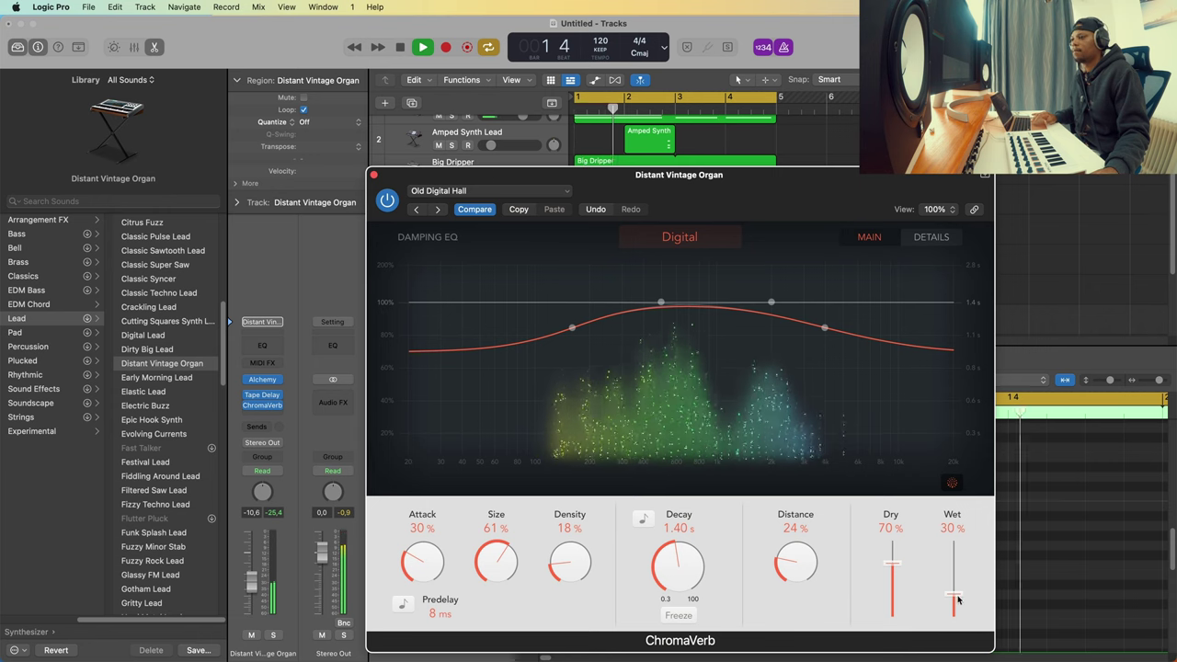
pyautogui.moveTo(957, 577); pyautogui.dragTo(958, 574)
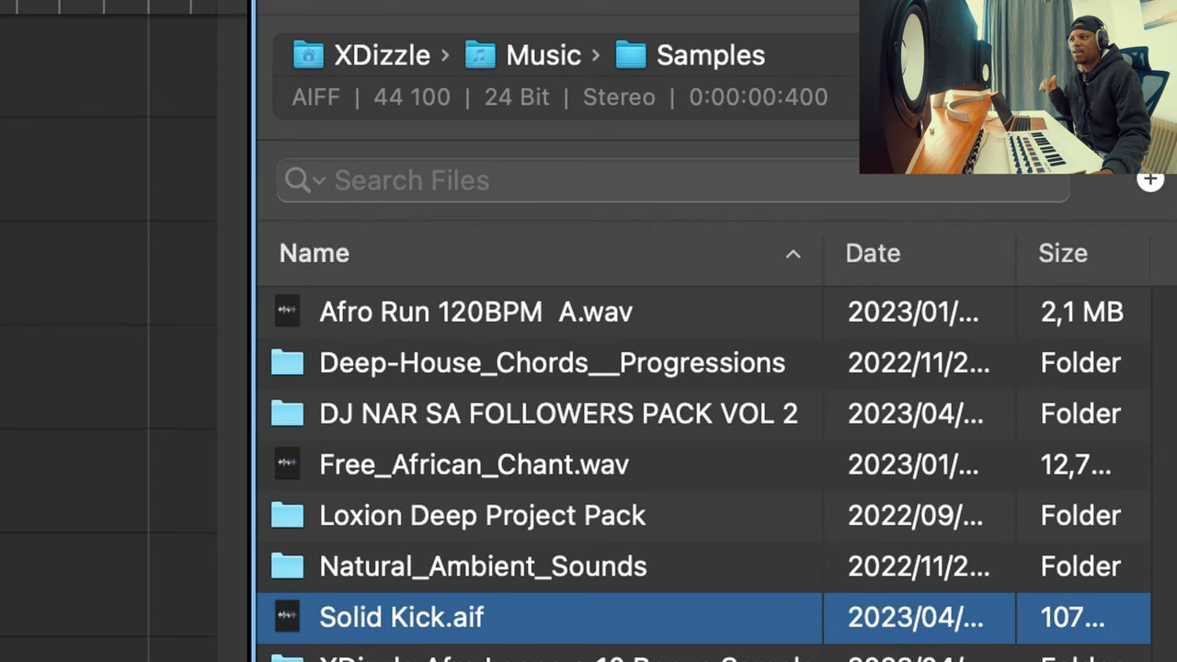
# - Open the Kick folder inside the SA Deep House sample folder
pyautogui.press('Return')
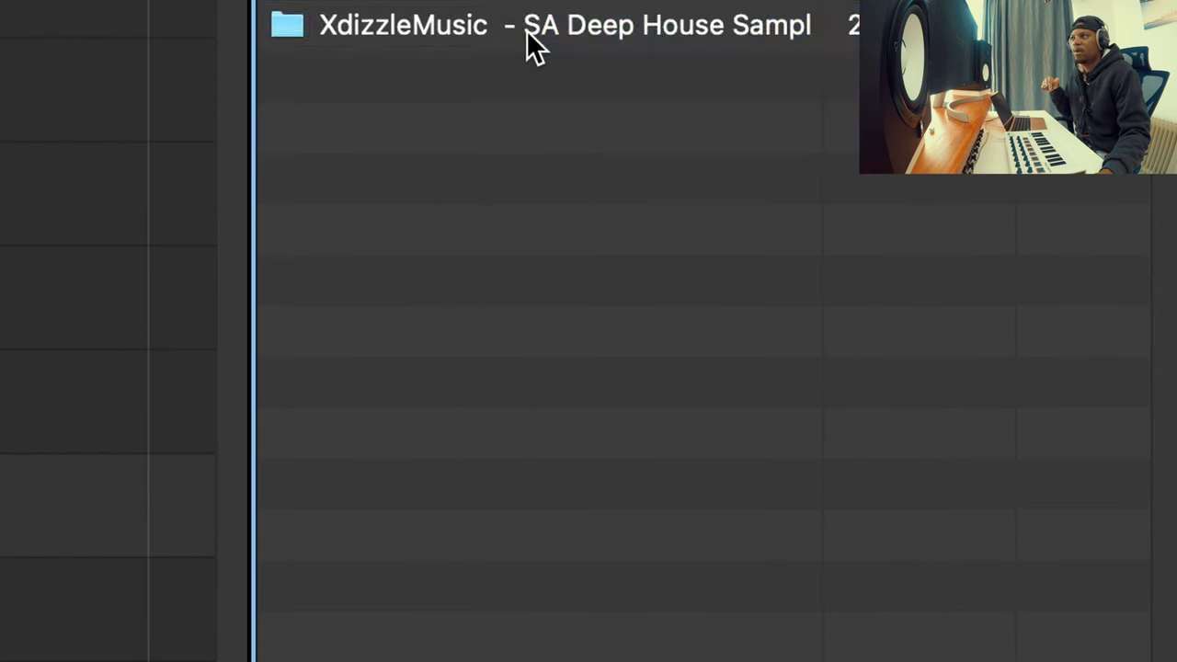
pyautogui.doubleClick(526, 316)
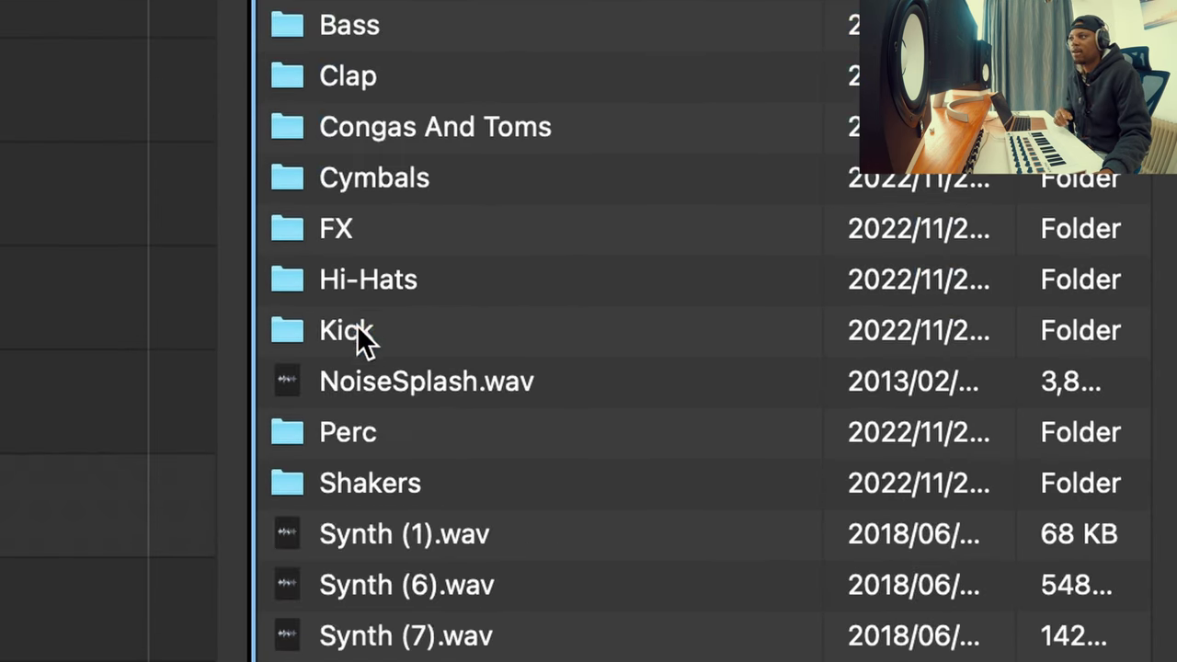
pyautogui.click(357, 324)
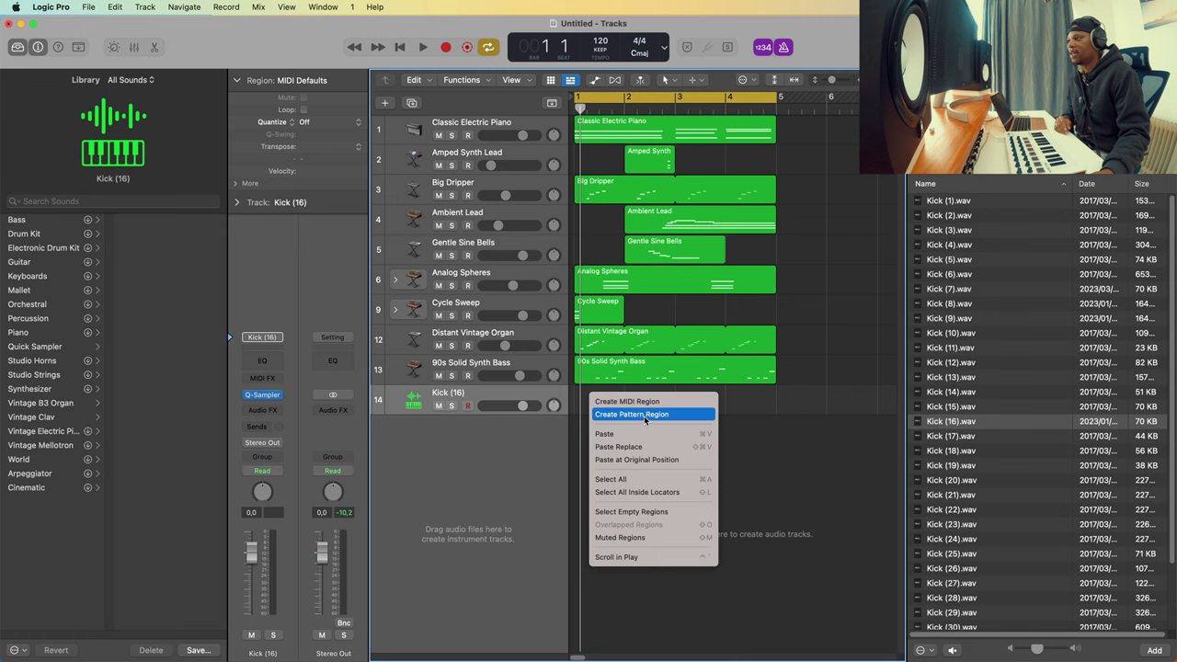
# - Create a pattern region on the Kick (16) track with kick hits on steps 1, 5, 9 and 13, and play it back
pyautogui.click(643, 416)
pyautogui.click(590, 438)
pyautogui.click(667, 436)
pyautogui.click(743, 435)
pyautogui.click(820, 434)
pyautogui.press('space')
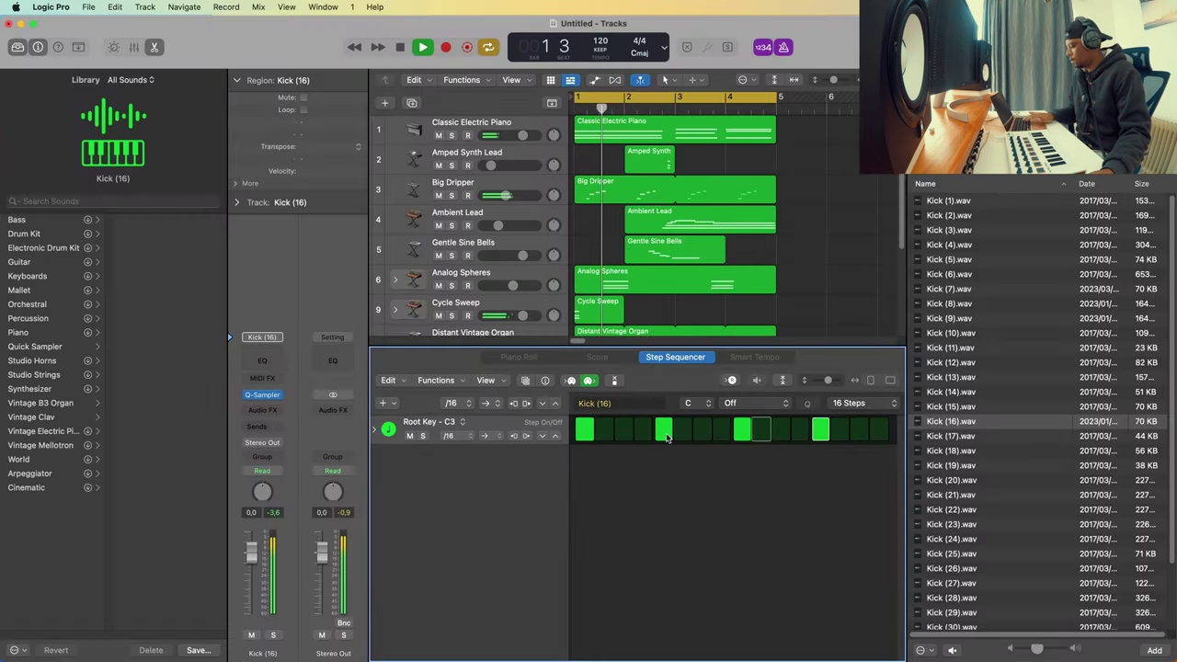
pyautogui.press('e')
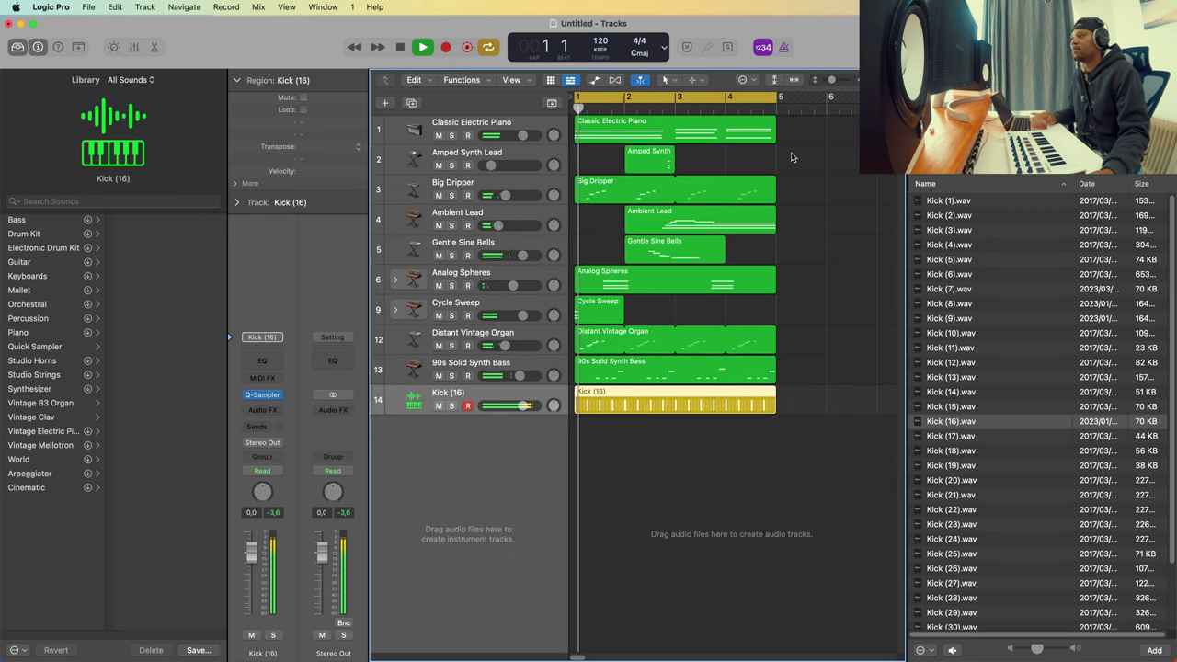
# - Replace the sound on the Kick (16) track with Kick (19).wav using Quick Sampler (Original)
pyautogui.scroll(-3, 947, 386)
pyautogui.click(947, 386)
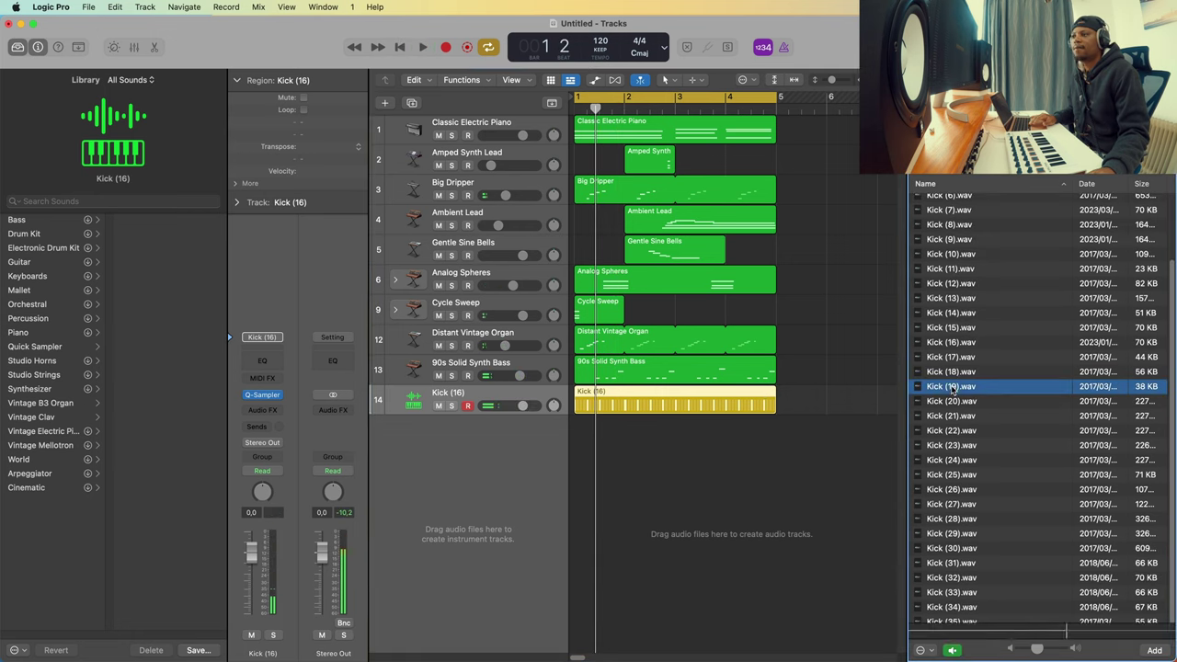
pyautogui.moveTo(957, 390); pyautogui.dragTo(516, 424)
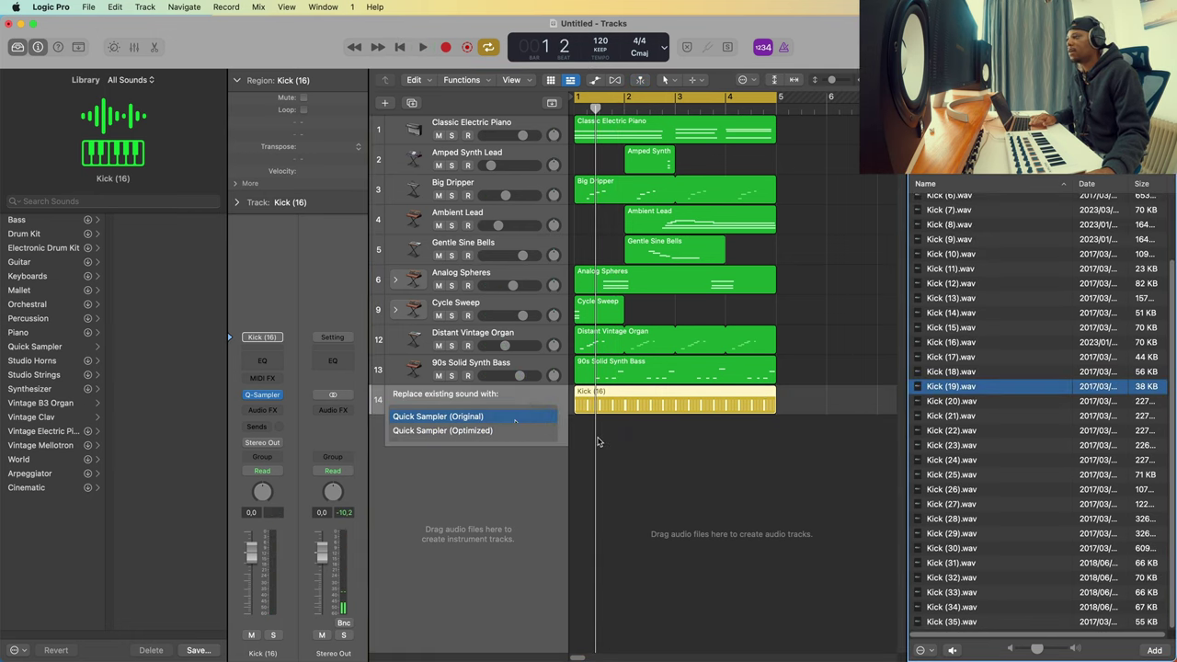
pyautogui.click(376, 174)
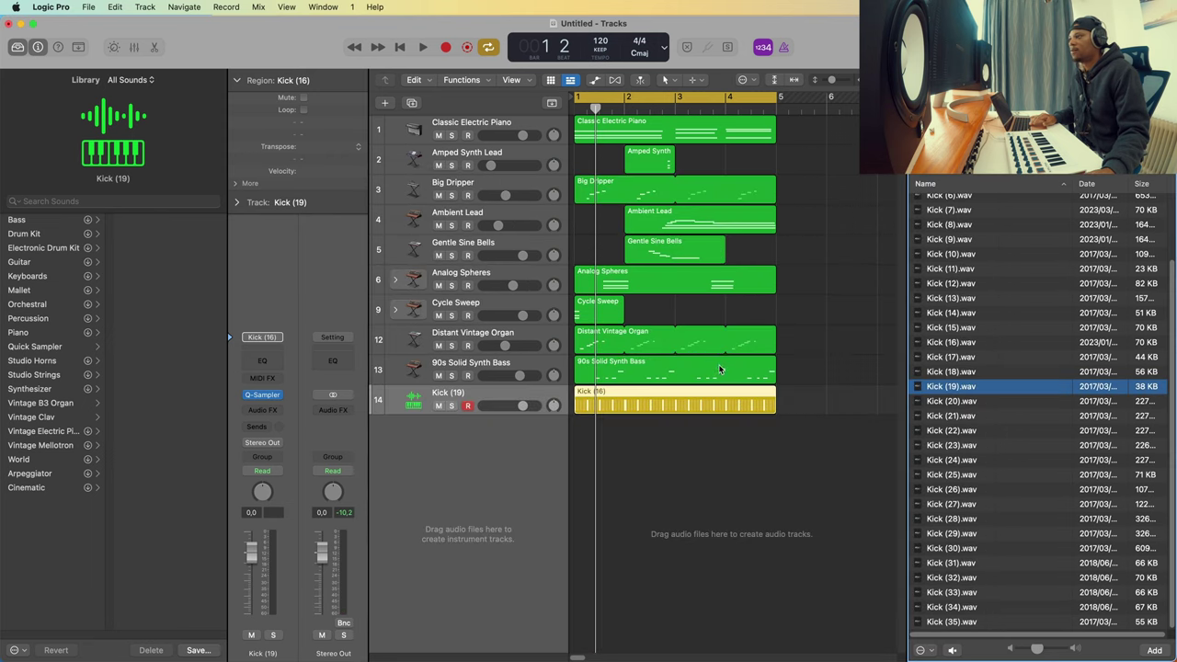
# - Copy the kick pattern region onto the Kick (8) track and lower that track's volume to -2.8 dB during playback
pyautogui.moveTo(620, 405); pyautogui.dragTo(604, 432)
pyautogui.press('space')
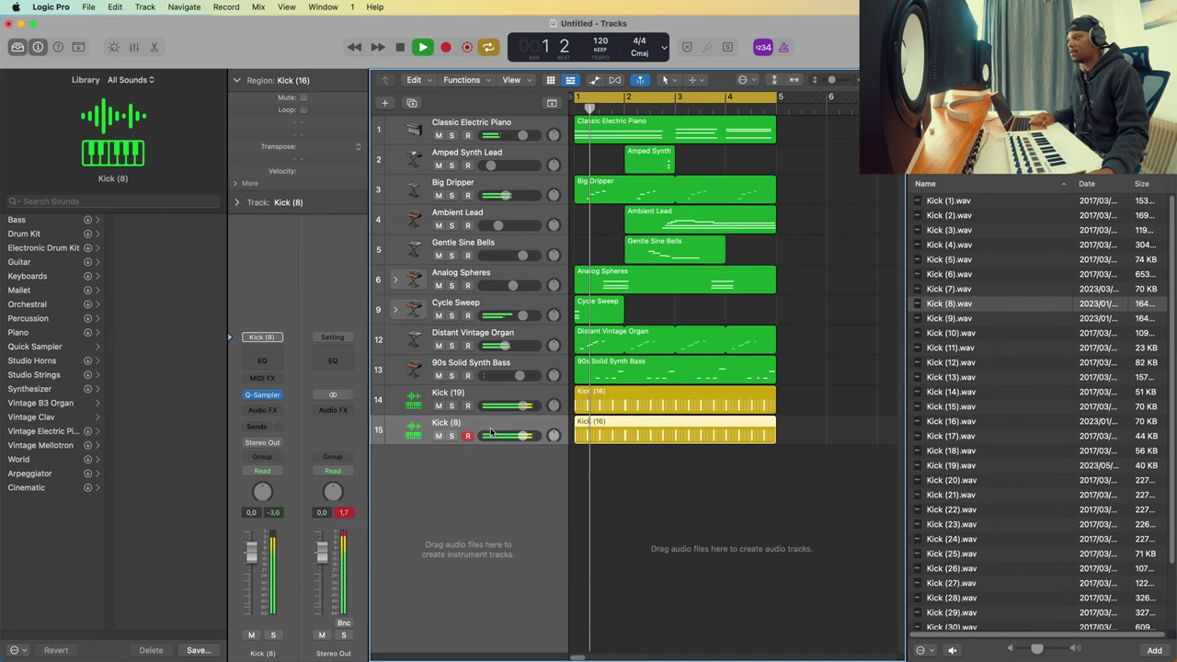
pyautogui.moveTo(522, 435); pyautogui.dragTo(503, 435)
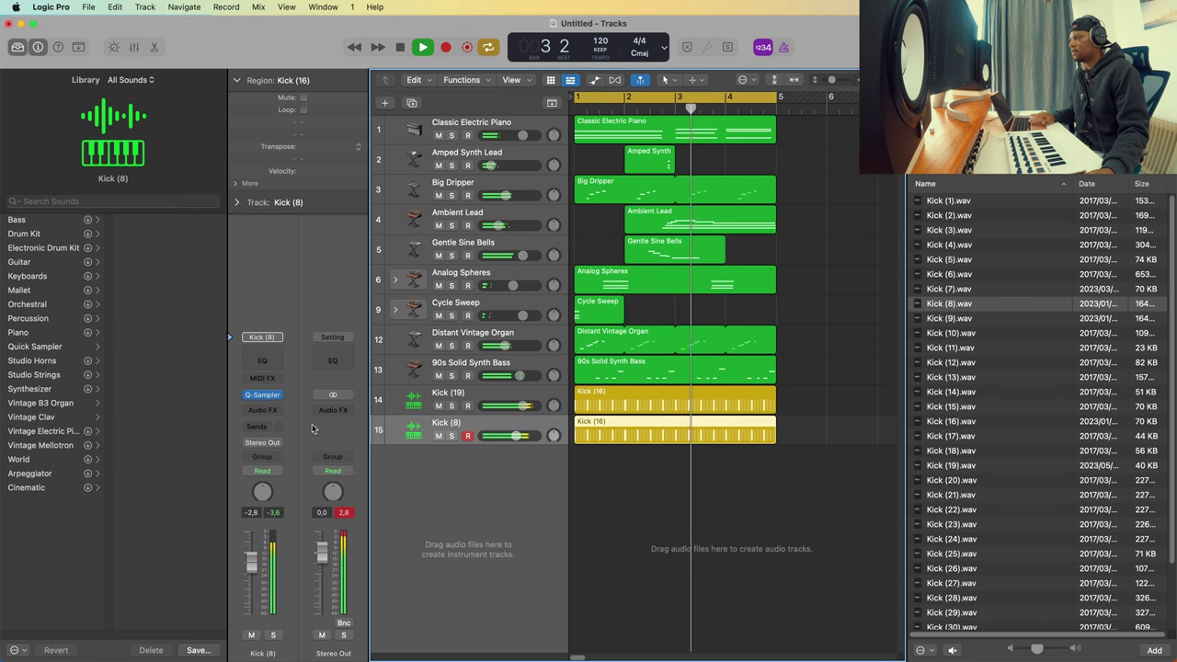
# - Mute the Kick (8) track, select the Kick (19) track and stop playback
pyautogui.press('m')
pyautogui.press('Up')
pyautogui.press('space')
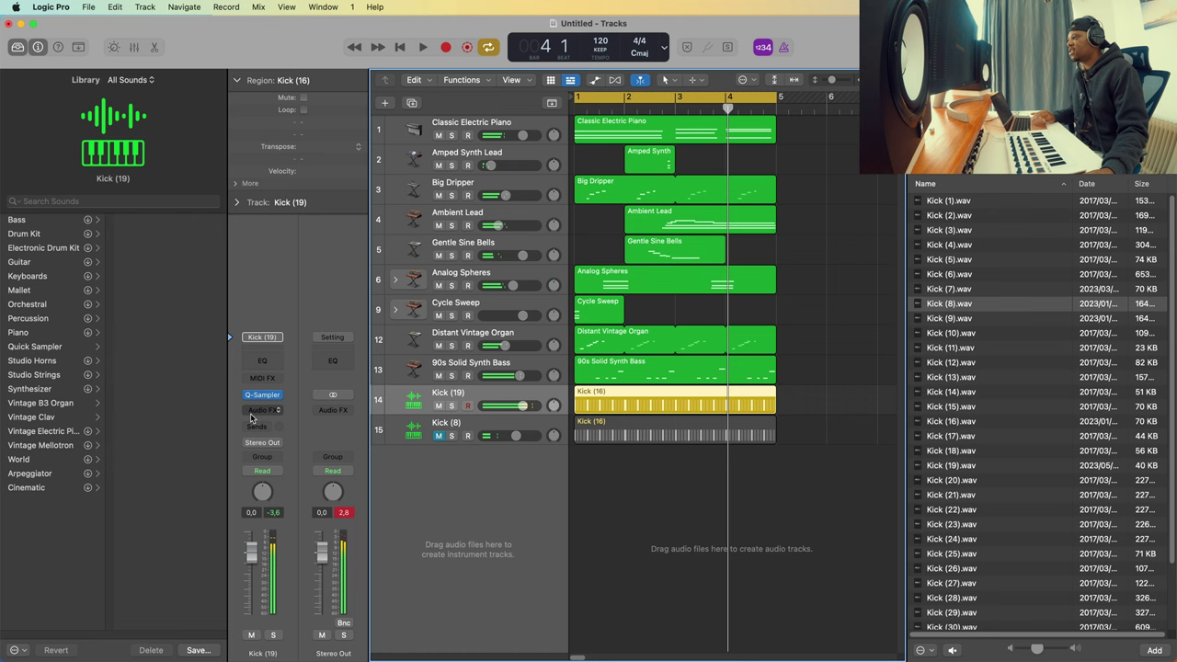
# - Insert a Channel EQ on the Kick (19) track with a low cut at 148 Hz and a +5.0 dB boost at 1080 Hz
pyautogui.click(263, 363)
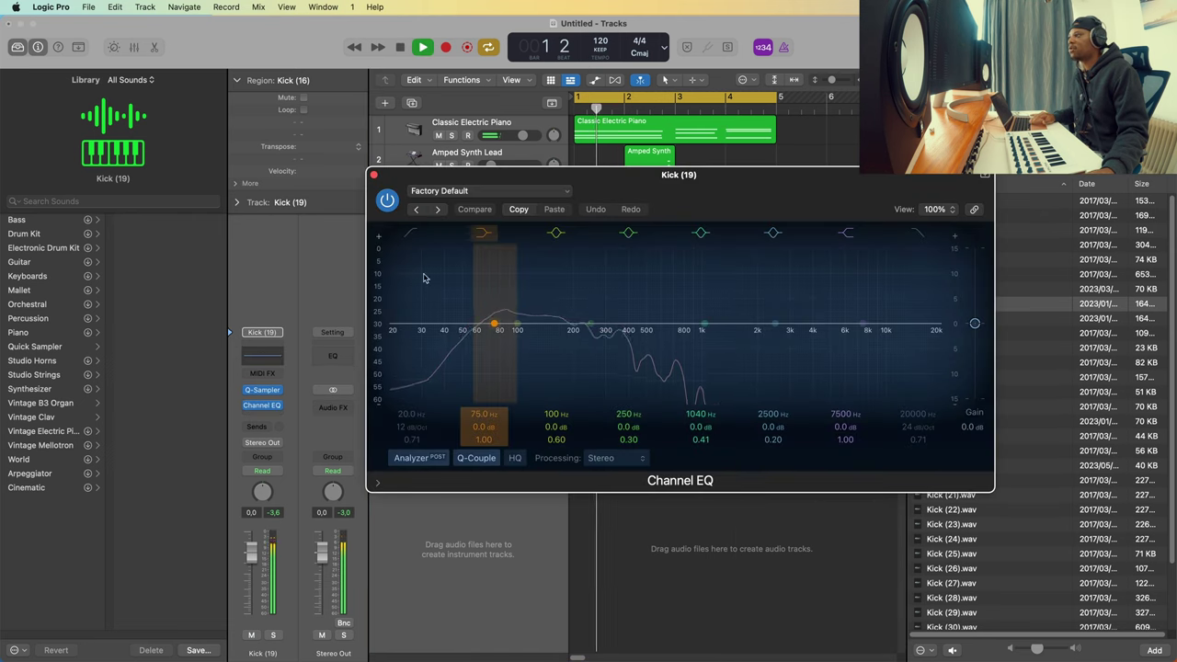
pyautogui.moveTo(425, 268); pyautogui.dragTo(545, 267)
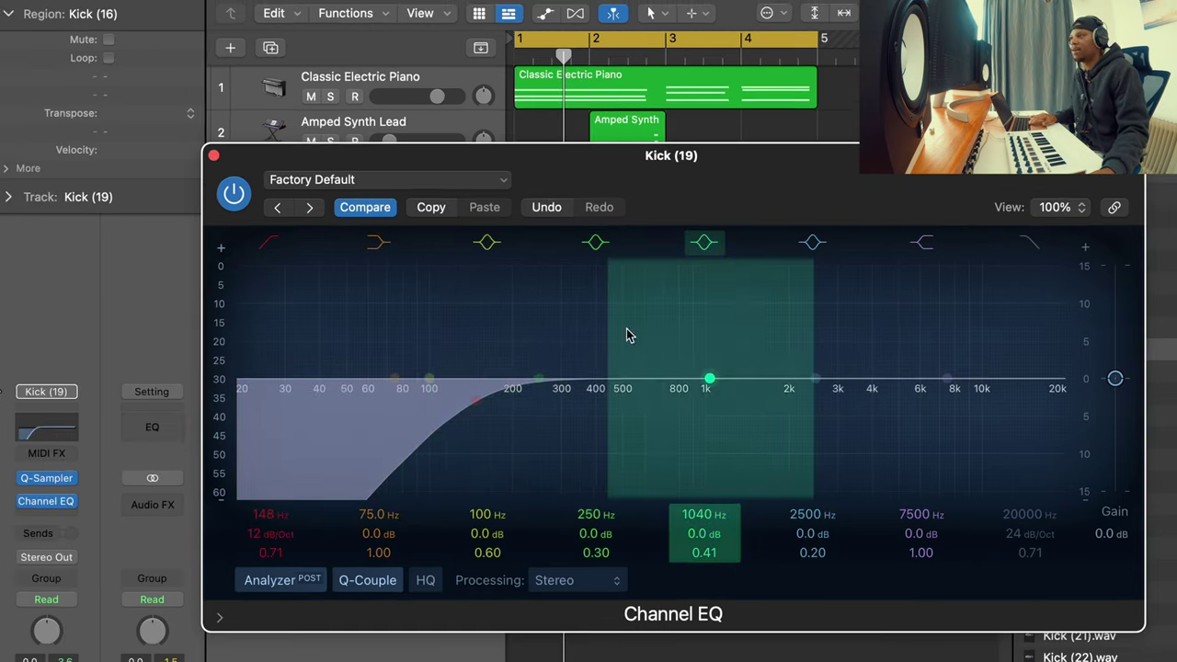
pyautogui.moveTo(710, 380); pyautogui.dragTo(715, 341)
pyautogui.press('space')
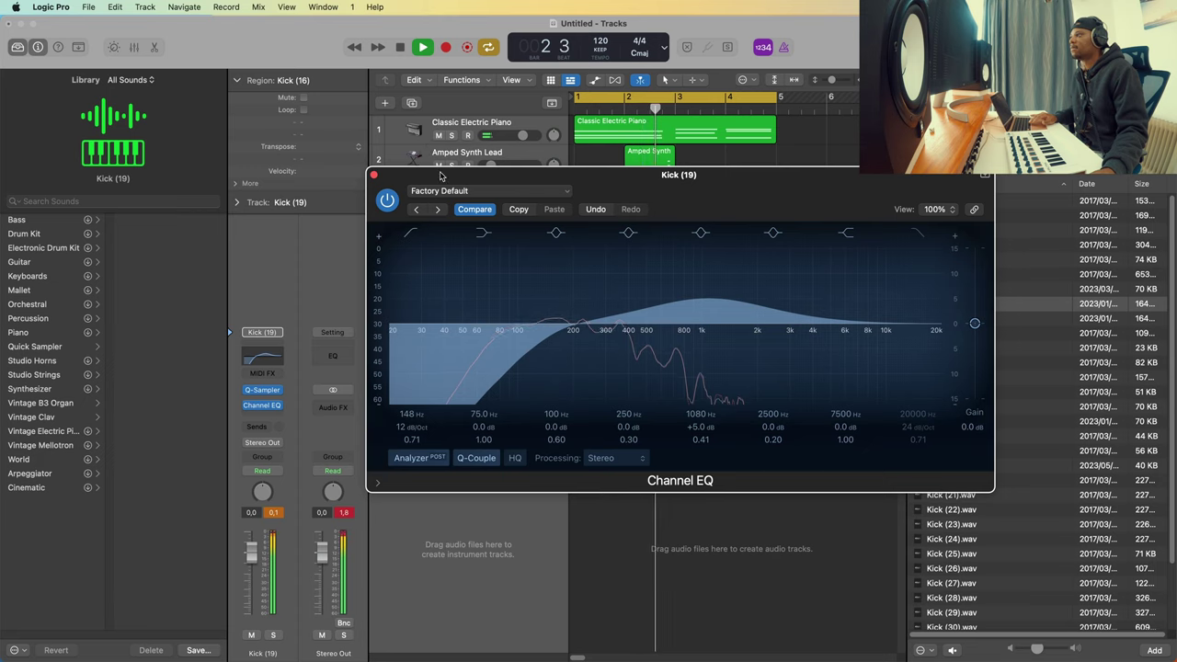
pyautogui.moveTo(440, 175); pyautogui.dragTo(556, 85)
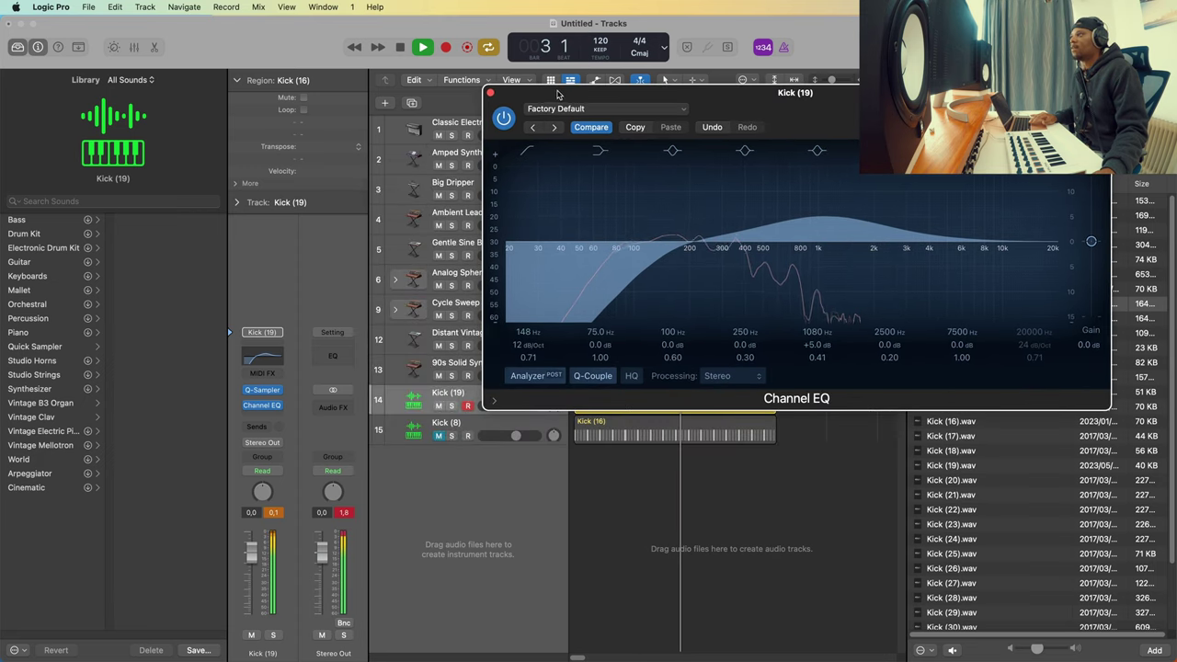
pyautogui.click(491, 95)
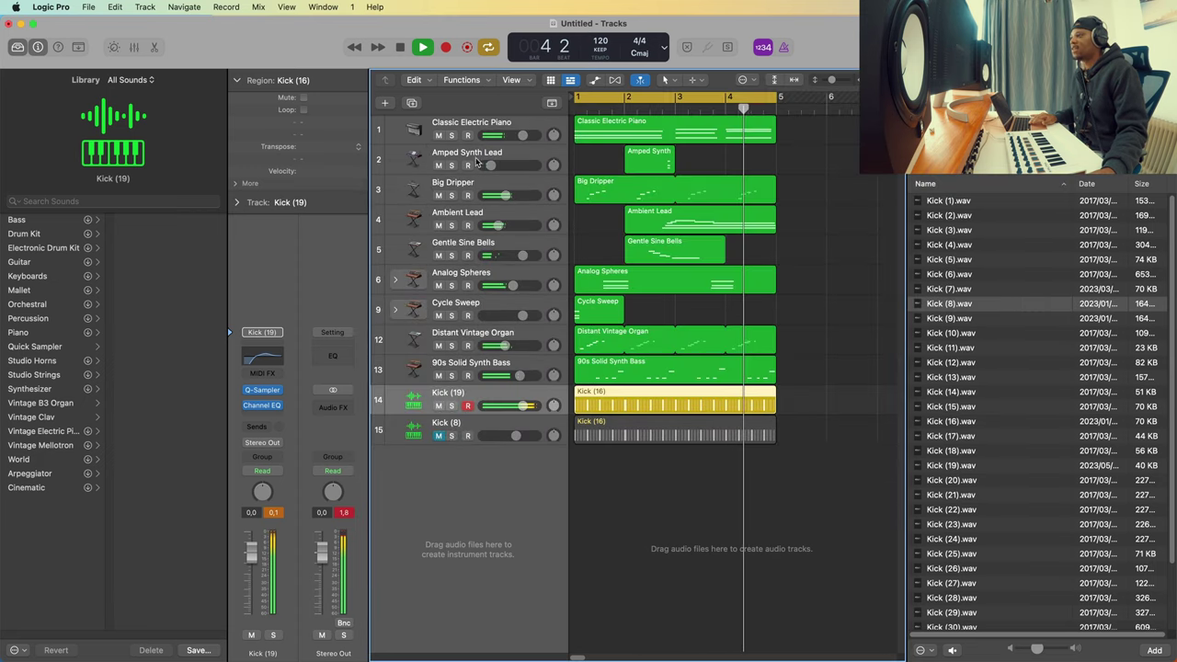
# - Unmute the Kick (8) track and lower its volume slightly during playback
pyautogui.click(438, 436)
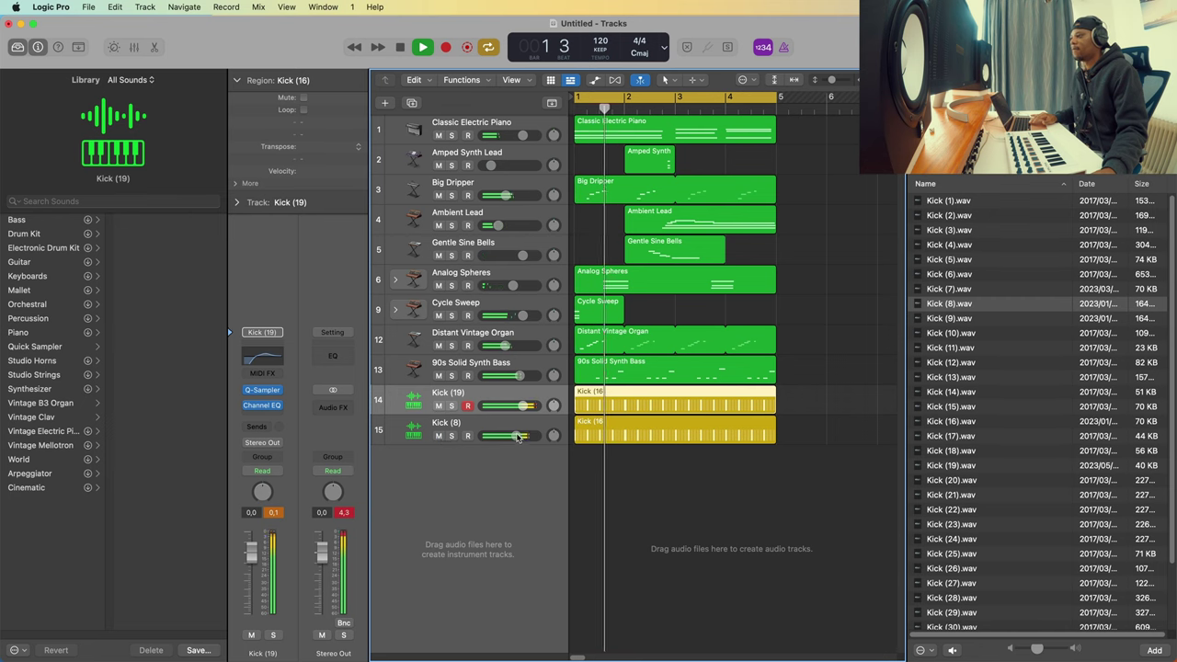
pyautogui.moveTo(518, 438); pyautogui.dragTo(510, 440)
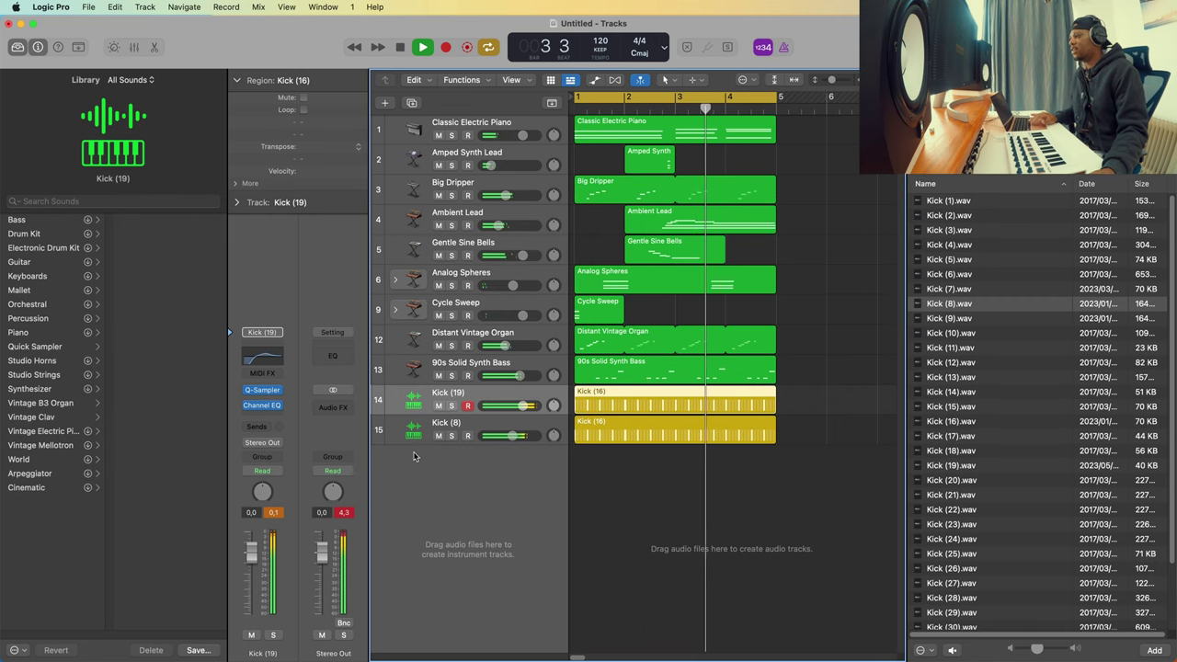
# - Insert a Limiter with the Factory Default settings on the Stereo Out channel and close its window
pyautogui.click(355, 425)
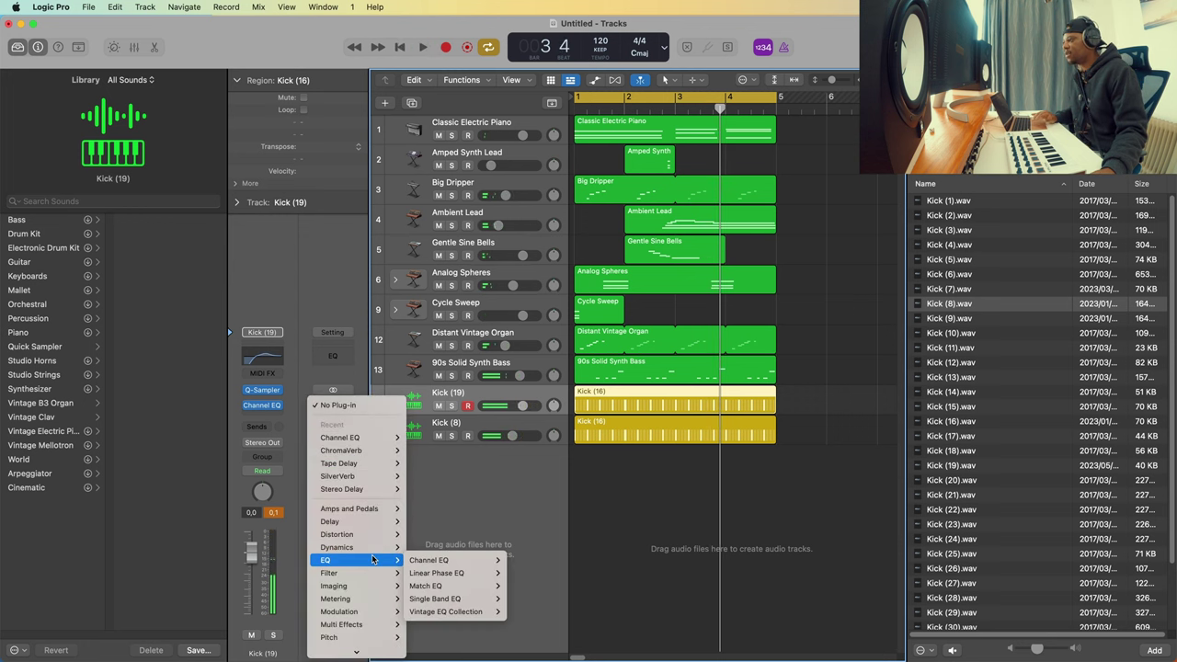
pyautogui.click(433, 593)
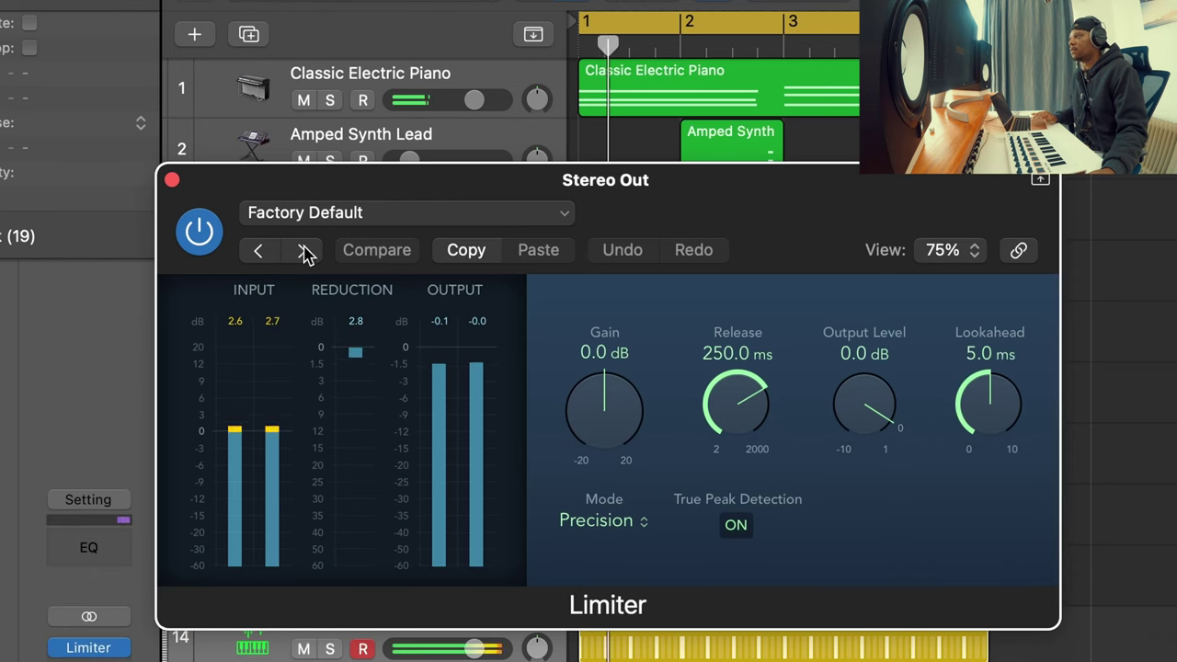
pyautogui.click(172, 181)
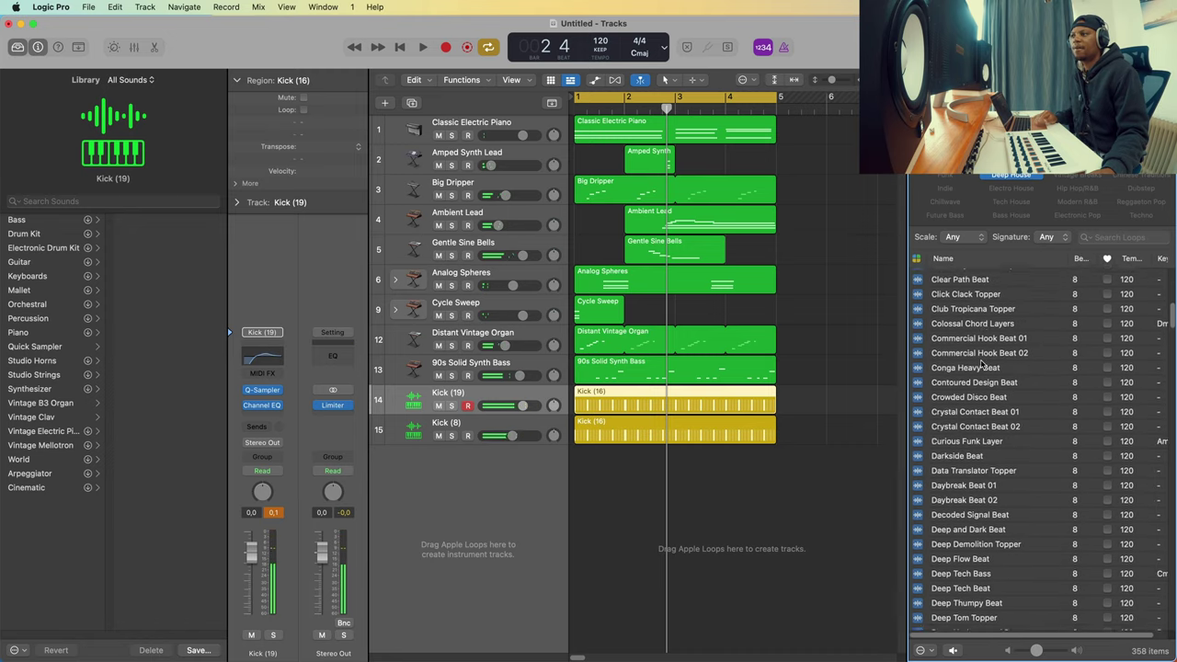
# - Place the Click Clack Topper loop on a new track from bar 1, repeat it to bar 5 and lower its volume slightly
pyautogui.scroll(-1, 983, 362)
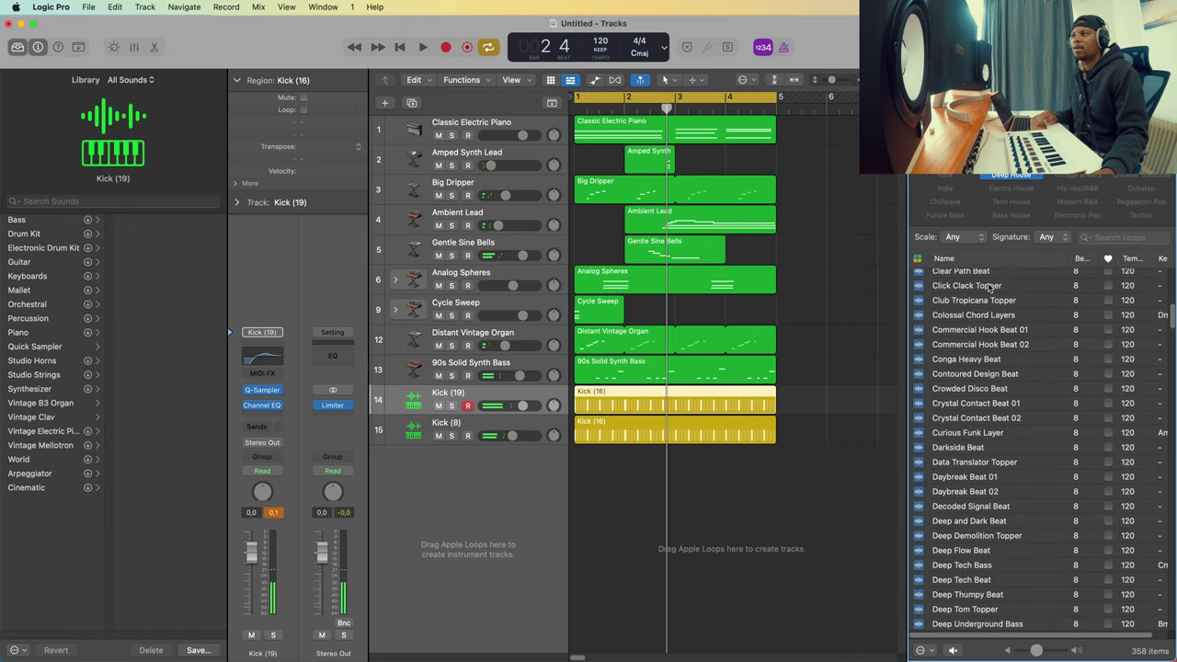
pyautogui.click(991, 287)
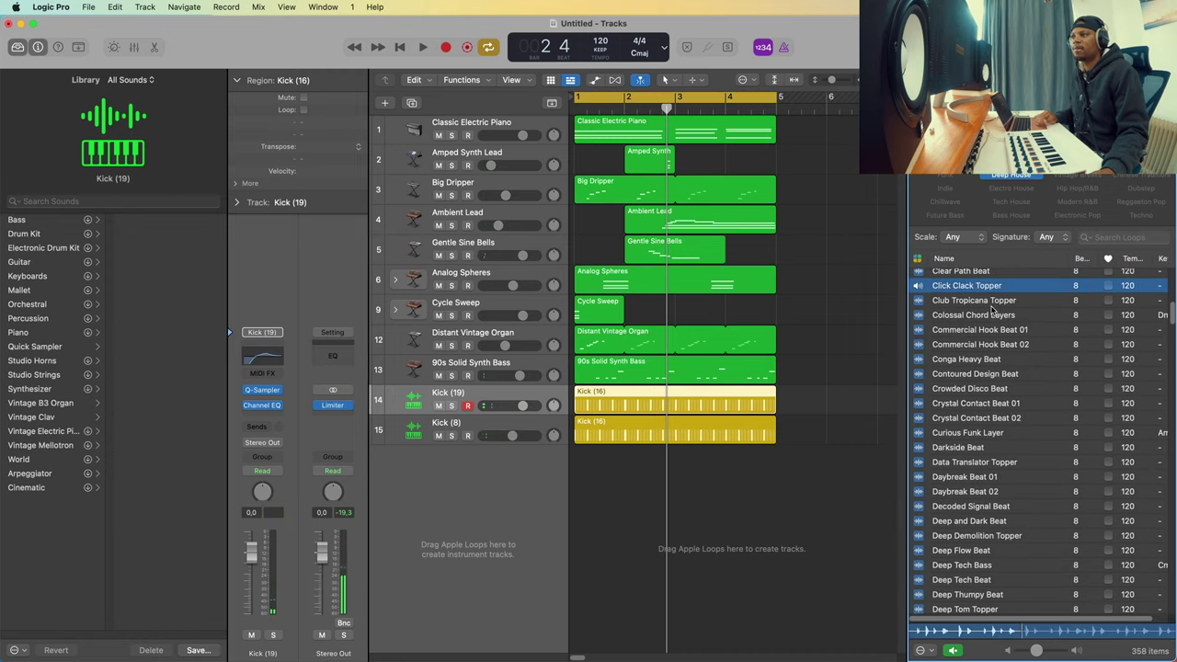
pyautogui.moveTo(968, 286); pyautogui.dragTo(622, 469)
pyautogui.press('space')
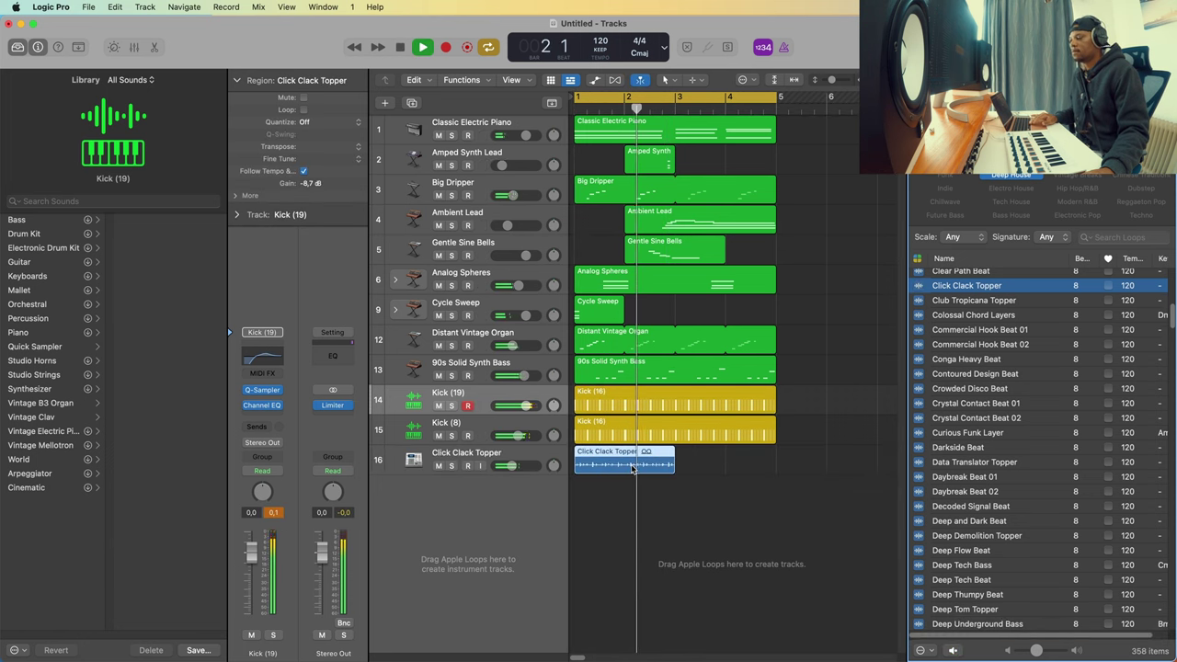
pyautogui.moveTo(678, 454); pyautogui.dragTo(775, 452)
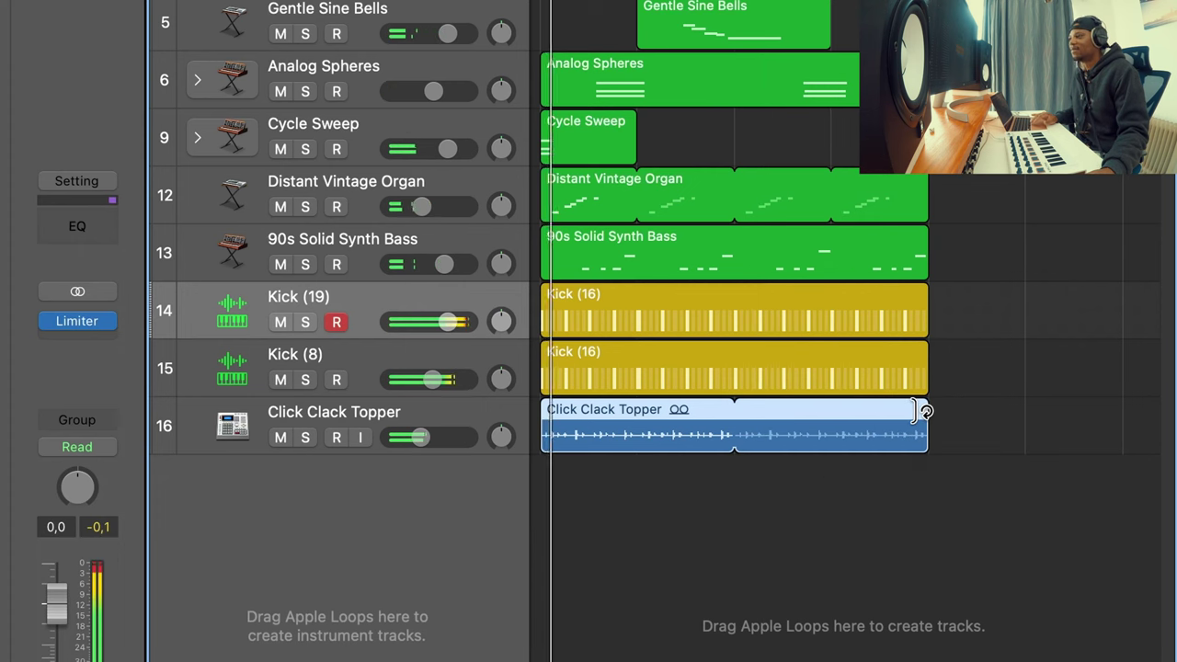
pyautogui.moveTo(423, 437); pyautogui.dragTo(420, 438)
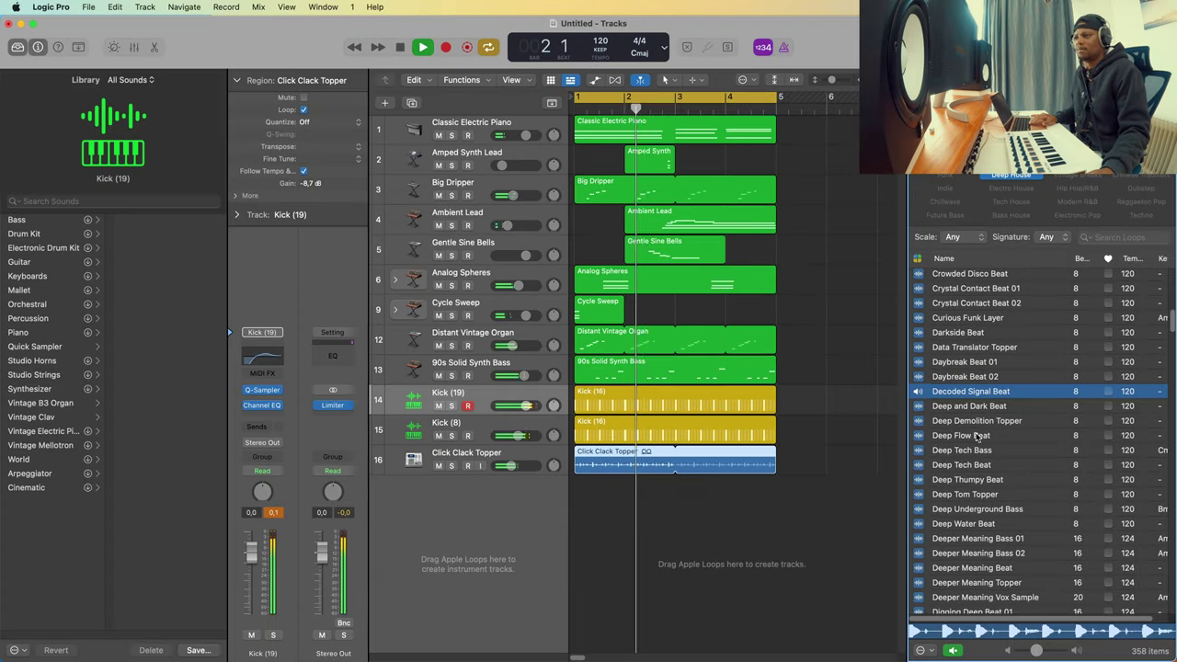
# - Place the Decoded Signal Beat loop on a new track from bar 1 and repeat it to bar 5
pyautogui.scroll(-1, 976, 433)
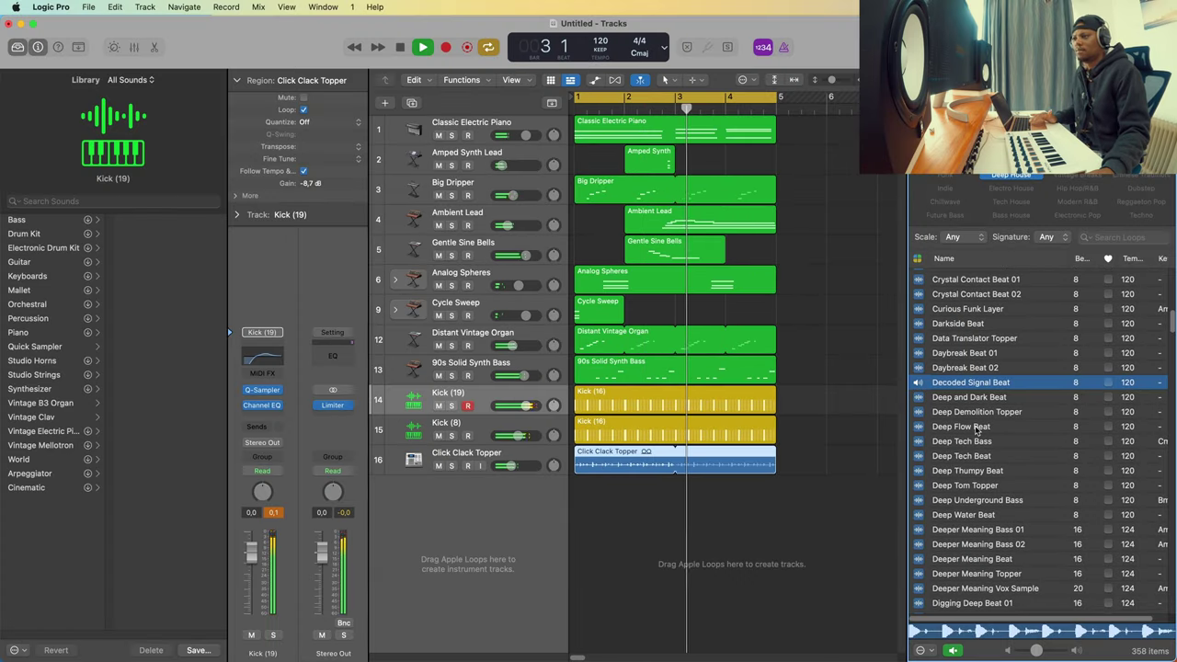
pyautogui.scroll(-1, 975, 386)
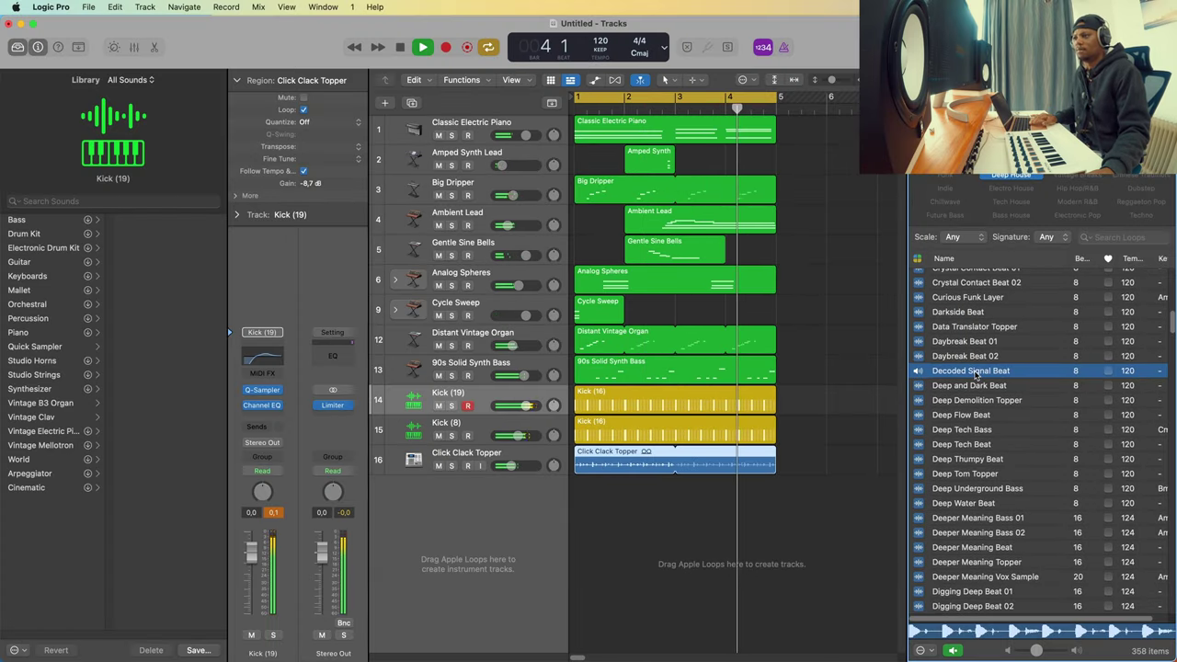
pyautogui.moveTo(980, 374); pyautogui.dragTo(585, 503)
pyautogui.moveTo(573, 509); pyautogui.dragTo(574, 508)
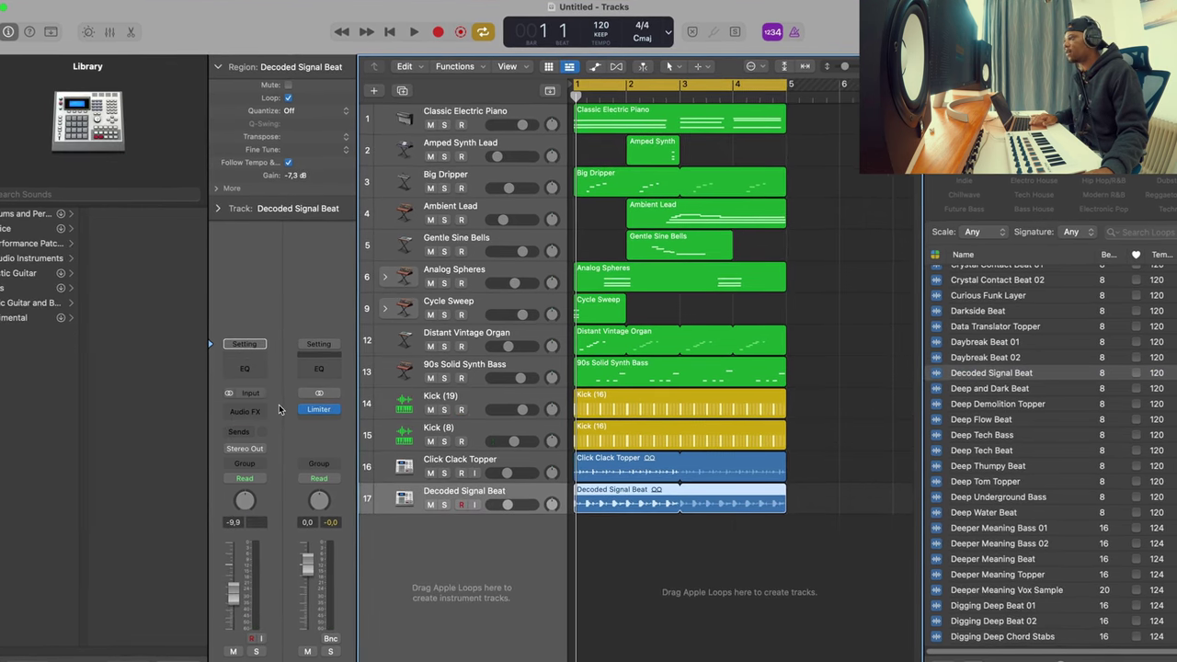
# - Insert a Channel EQ on the Decoded Signal Beat track with a low cut at 1150 Hz
pyautogui.click(246, 366)
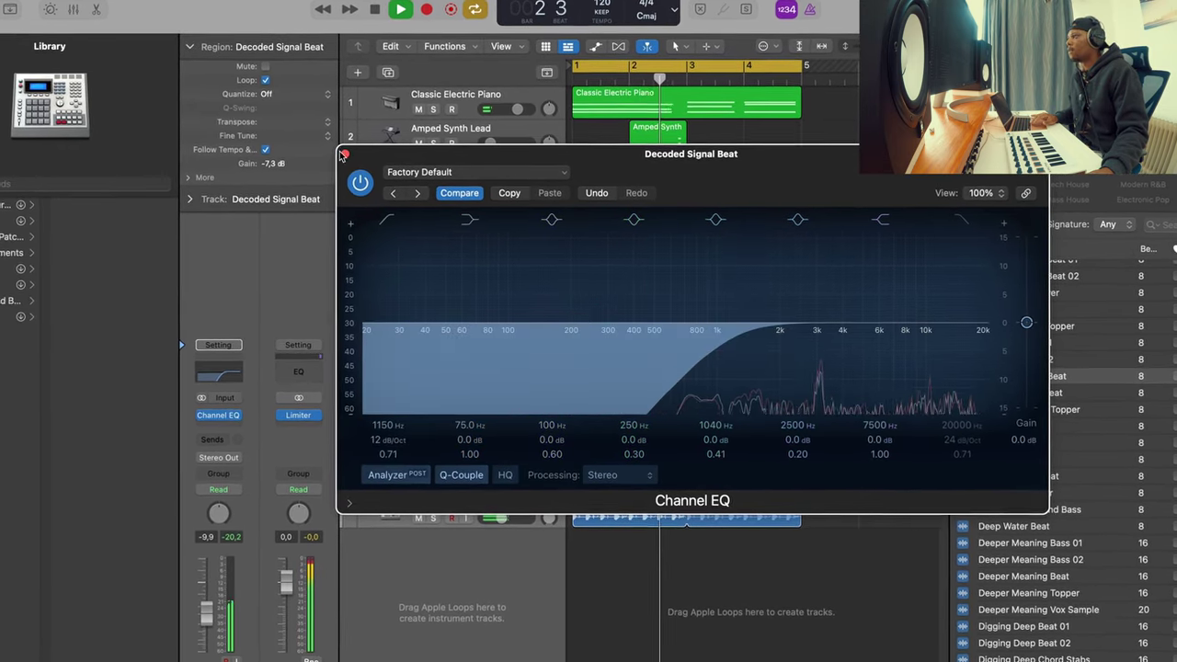
pyautogui.press('super+w')
# - Pan Decoded Signal Beat to -12 and Click Clack Topper slightly right, and set Decoded Signal Beat's volume to -9.8 dB
pyautogui.moveTo(548, 520); pyautogui.dragTo(548, 533)
pyautogui.moveTo(549, 488); pyautogui.dragTo(547, 501)
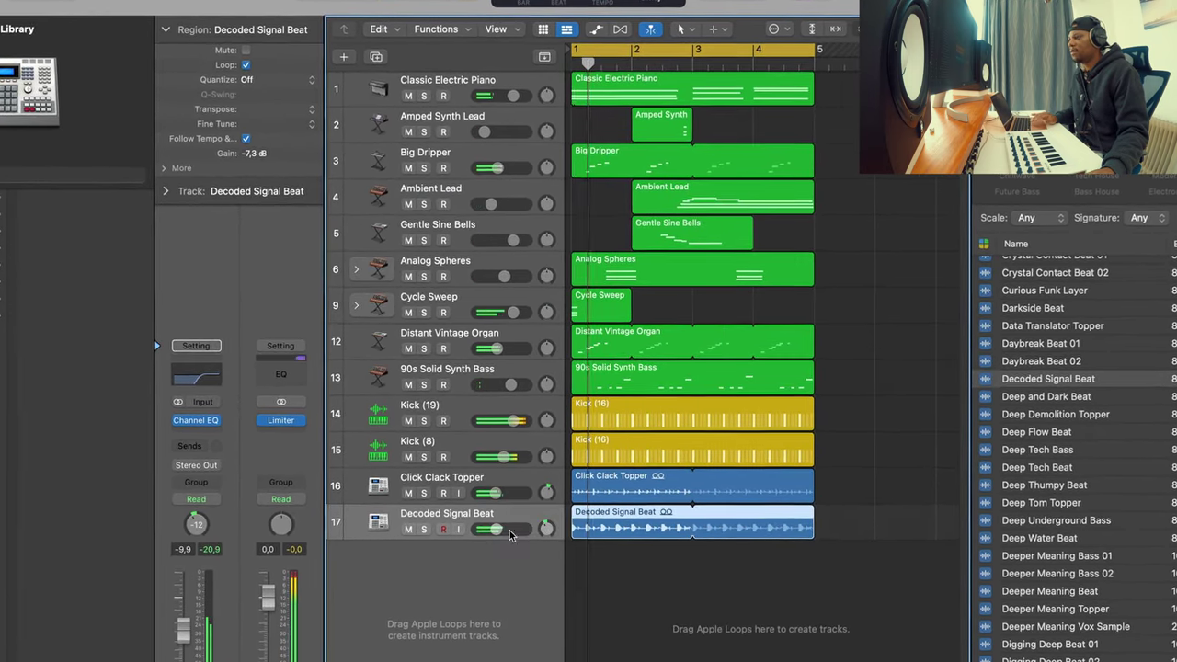
pyautogui.moveTo(495, 541); pyautogui.dragTo(496, 540)
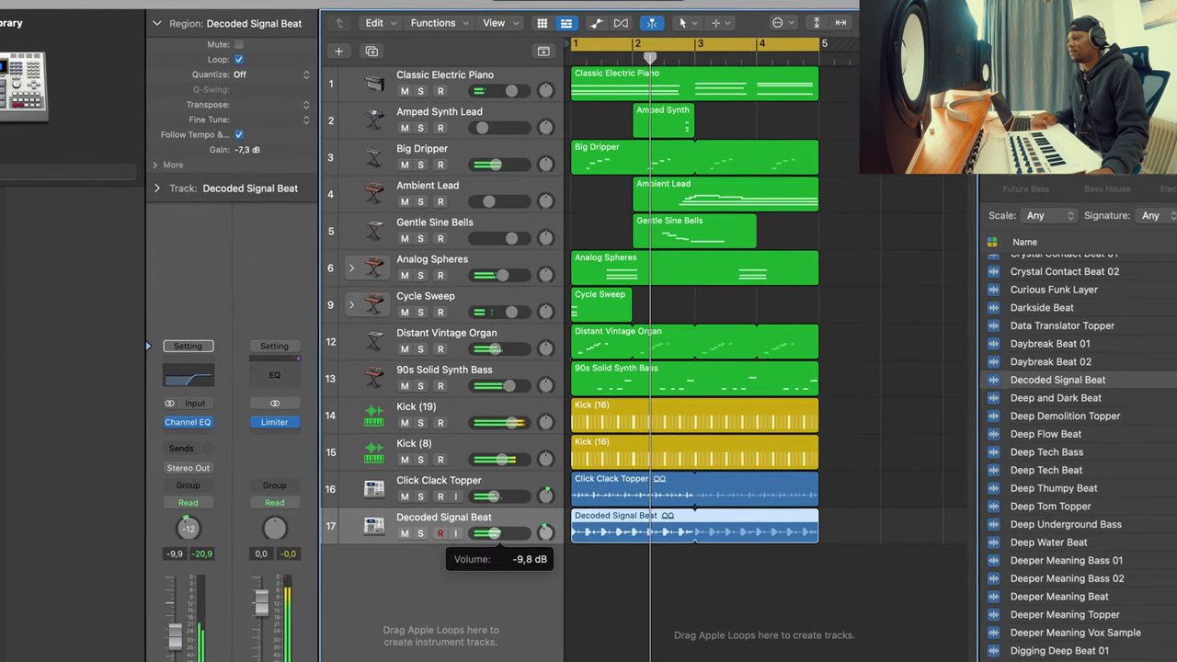
# - Add the Fast Fringe Beat loop on a new track, repeated from bar 1 to bar 5, and select that track
pyautogui.moveTo(1051, 380); pyautogui.dragTo(595, 588)
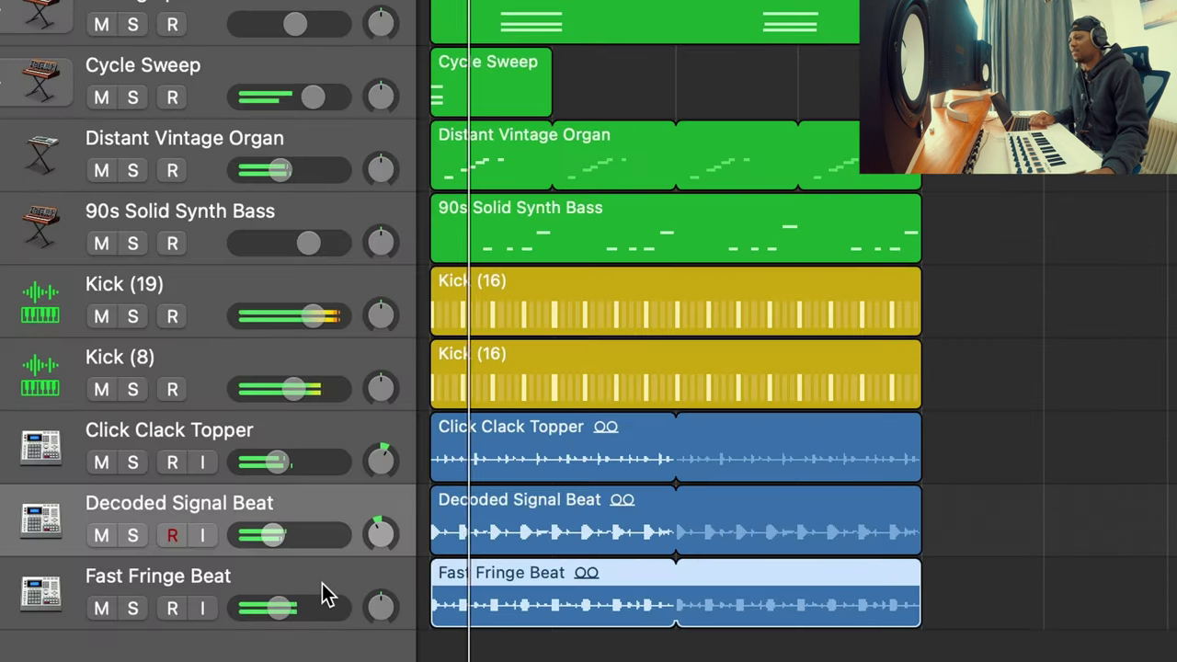
pyautogui.click(321, 582)
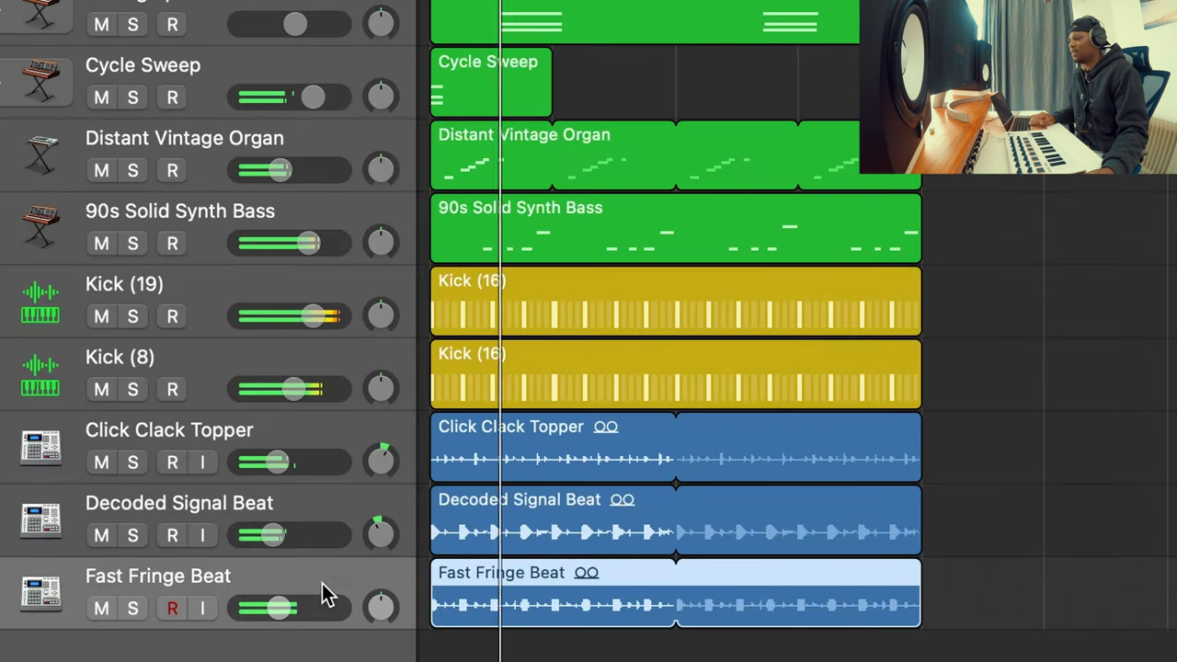
# - Insert a Channel EQ on the Fast Fringe Beat track with a low cut at 314 Hz and a lowered high shelf
pyautogui.click(213, 377)
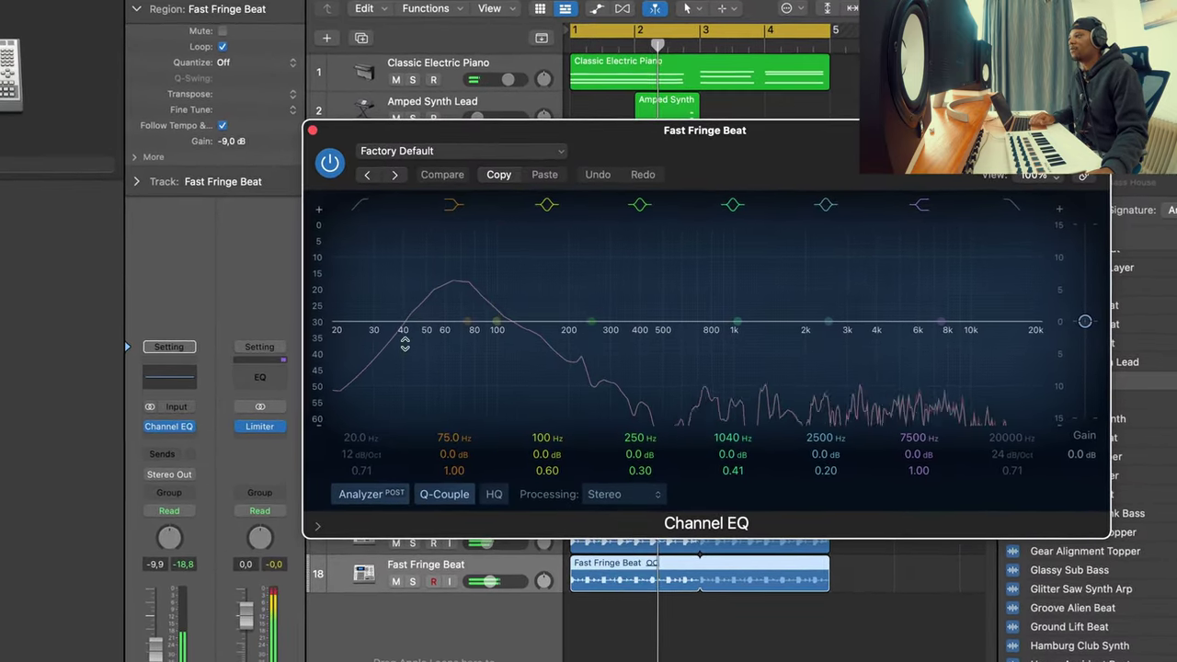
pyautogui.click(353, 211)
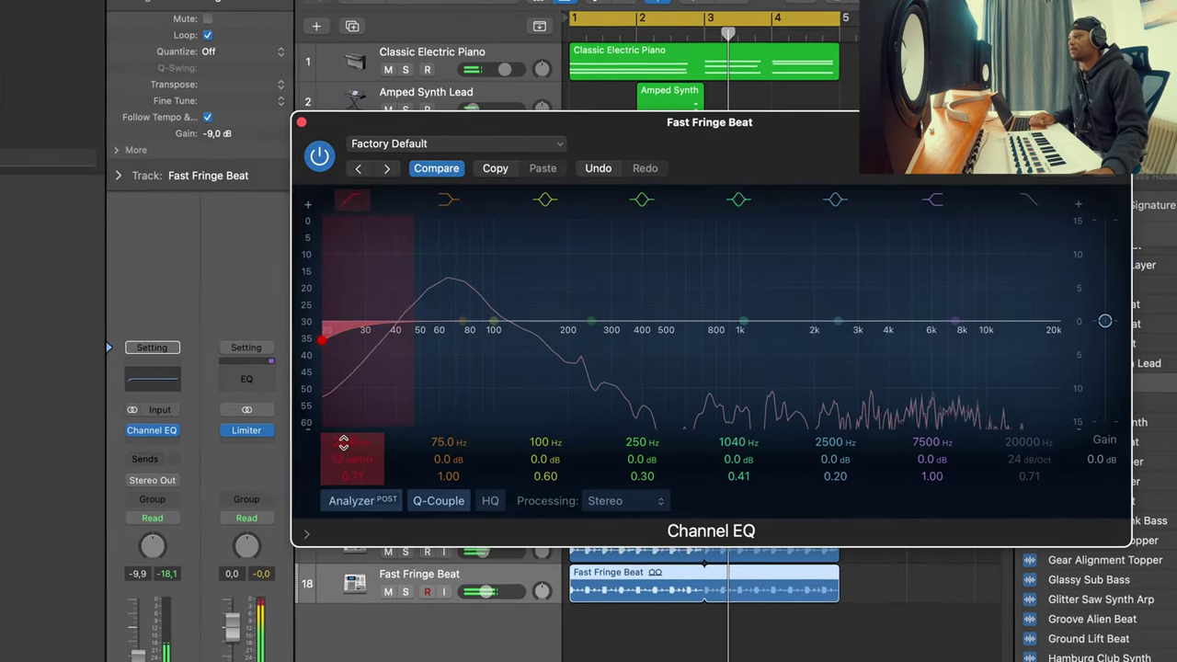
pyautogui.moveTo(345, 430); pyautogui.dragTo(614, 336)
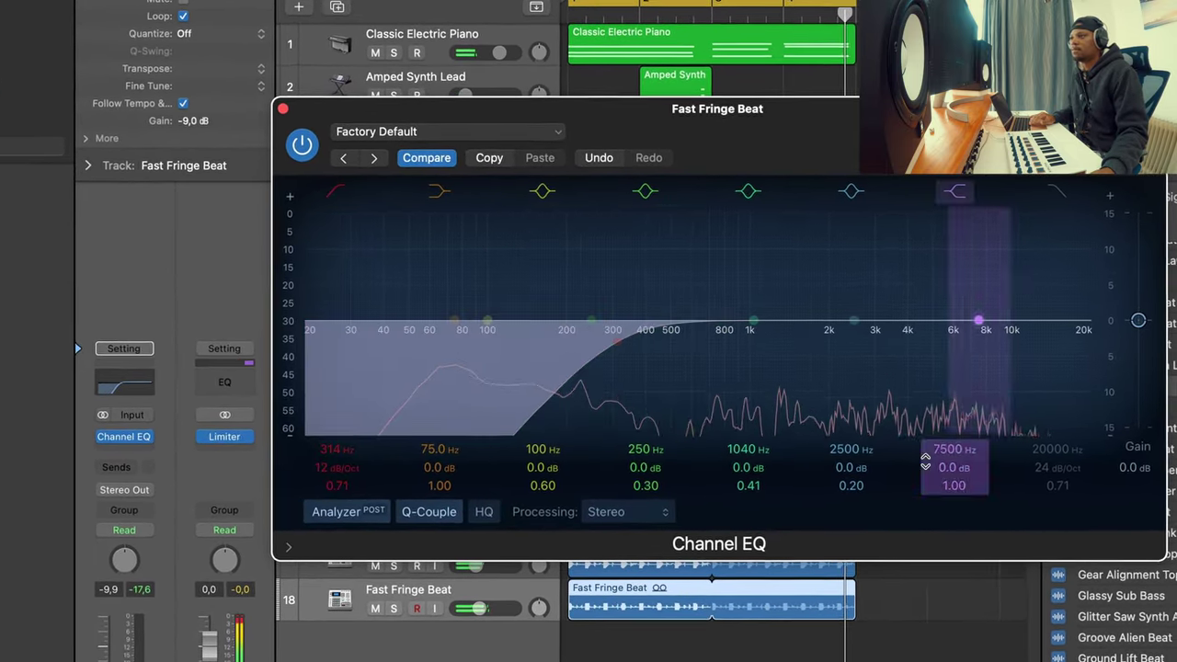
pyautogui.moveTo(980, 322); pyautogui.dragTo(941, 343)
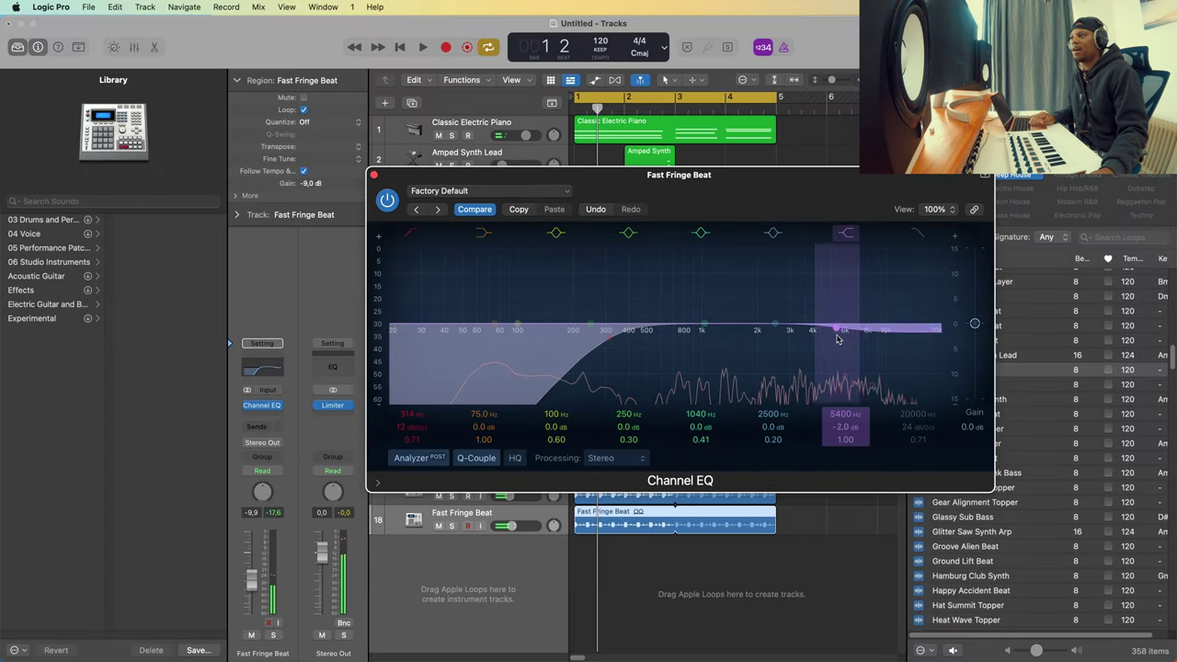
pyautogui.moveTo(837, 339); pyautogui.dragTo(792, 357)
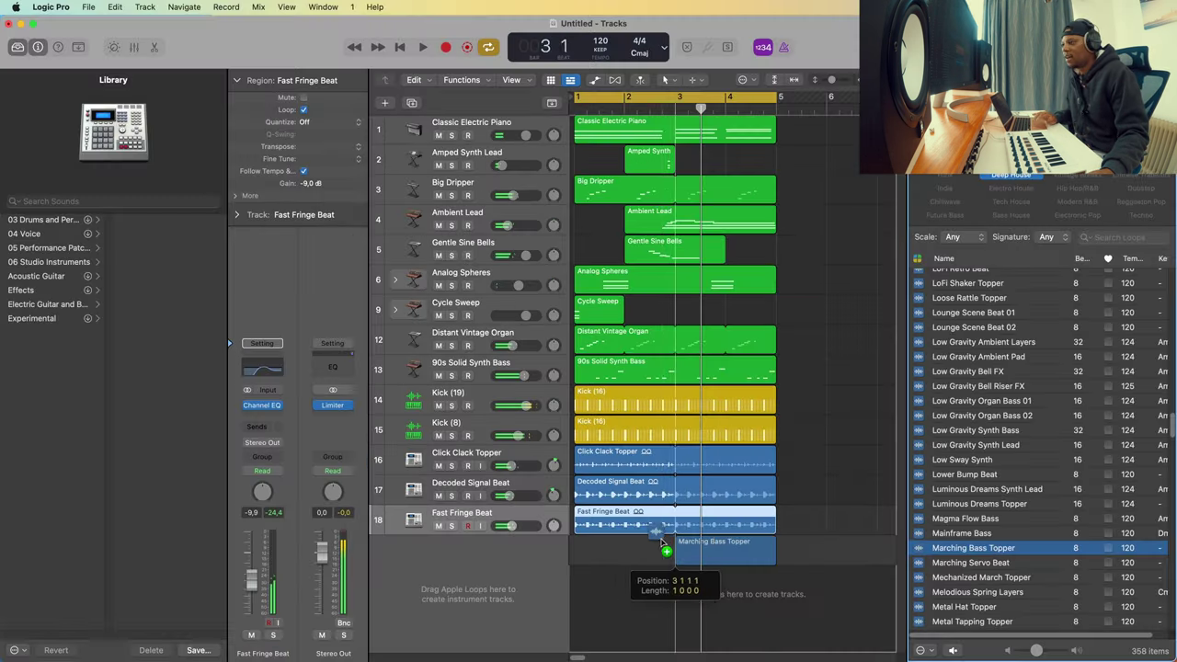
# - Add the Marching Bass Topper loop on a new track, repeated from bar 1 to bar 5, and set its volume to -5.9 dB
pyautogui.moveTo(699, 552); pyautogui.dragTo(677, 549)
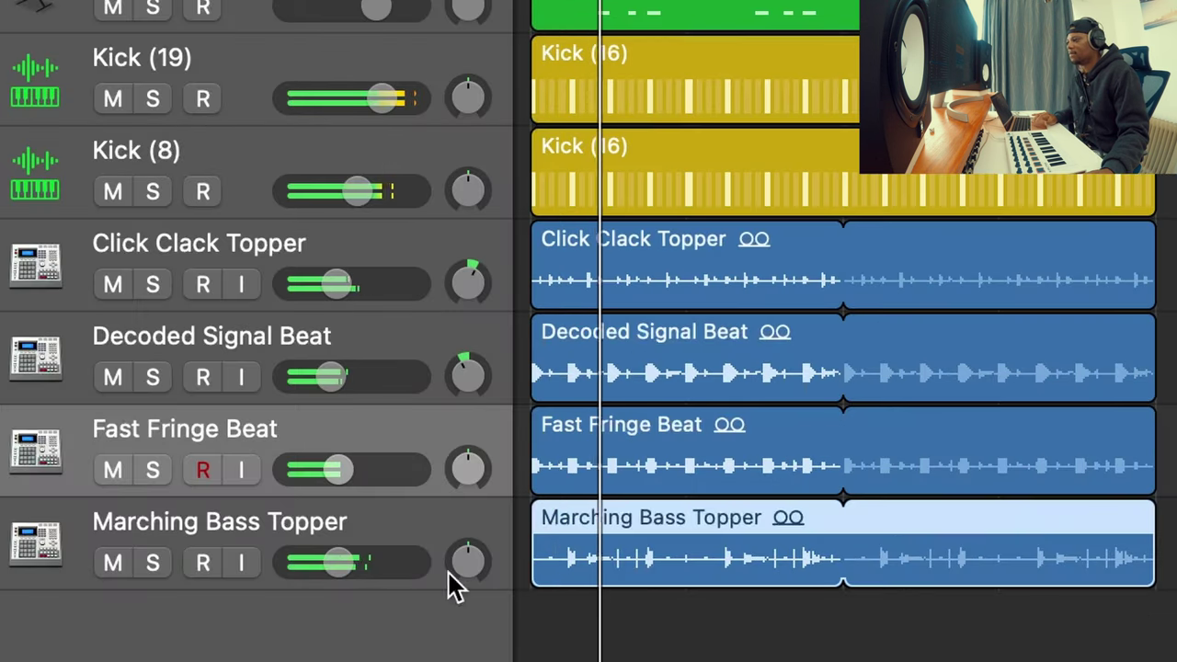
pyautogui.moveTo(524, 556); pyautogui.dragTo(511, 557)
pyautogui.moveTo(336, 579); pyautogui.dragTo(368, 576)
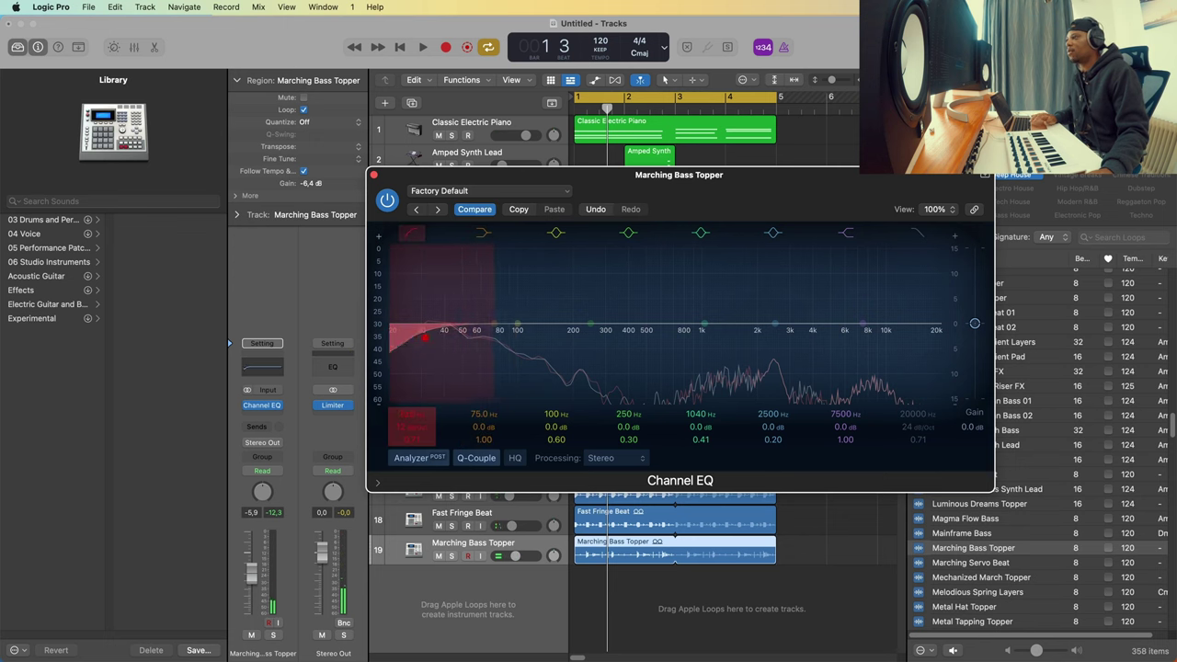
# - Set the low cut of the Marching Bass Topper track's Channel EQ to 680 Hz and close the EQ window
pyautogui.moveTo(425, 337); pyautogui.dragTo(590, 339)
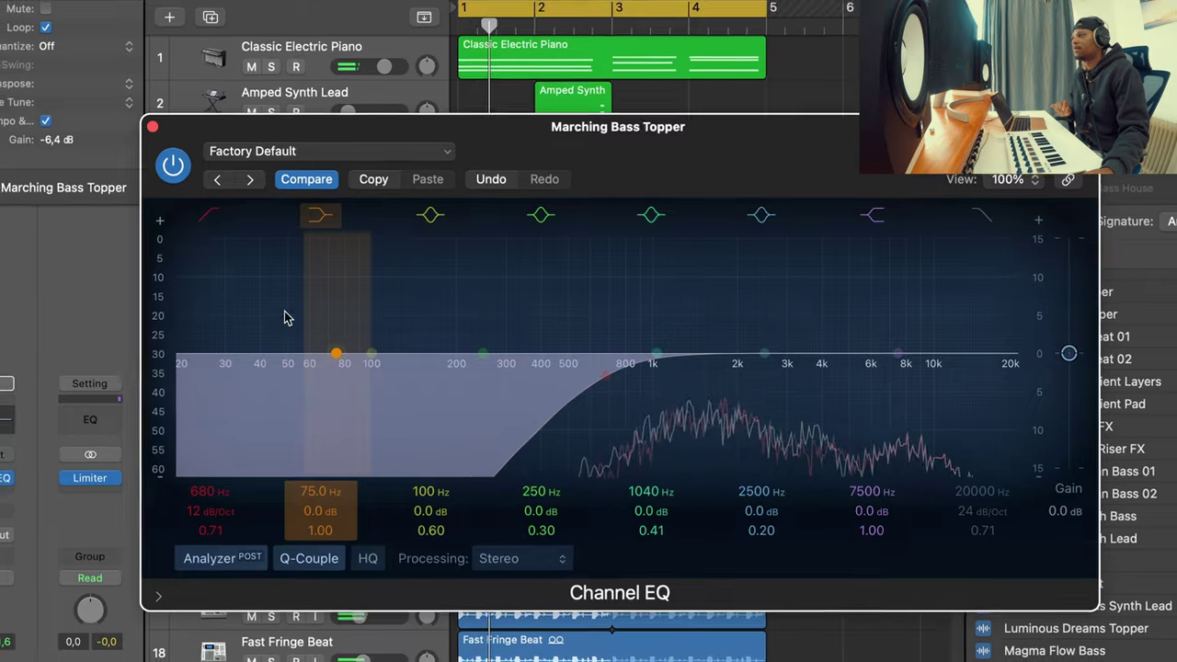
pyautogui.click(153, 126)
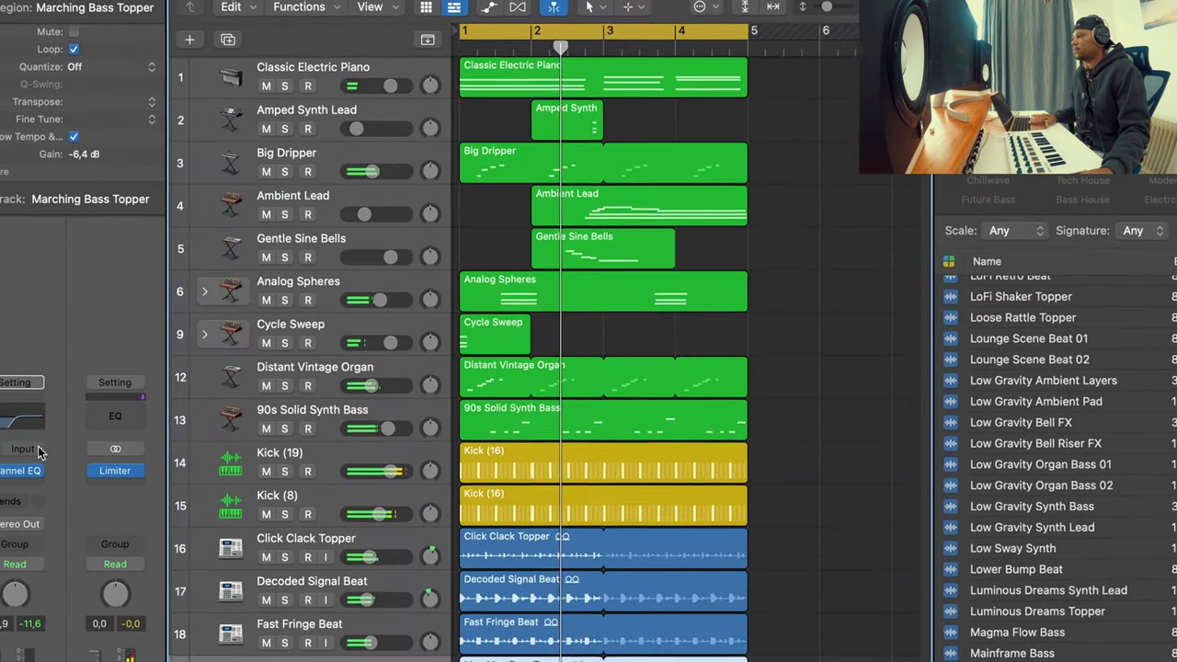
# - Try a ChromaVerb with a reduced wet level on the Marching Bass Topper track, and remove the plug-in again
pyautogui.click(22, 471)
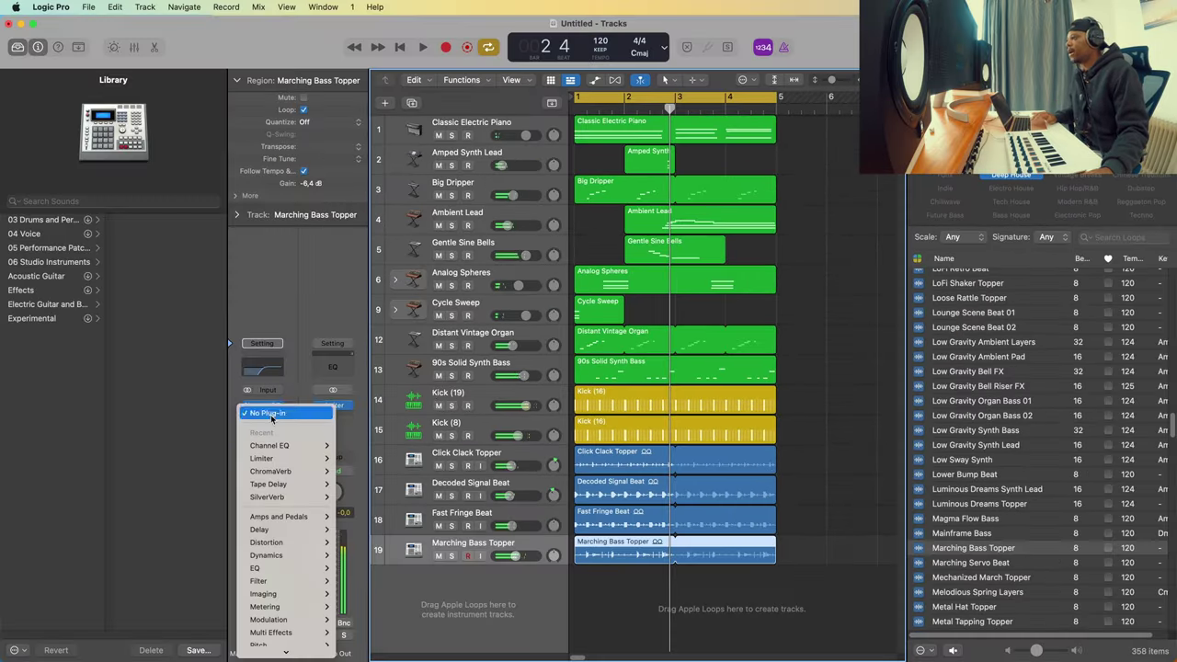
pyautogui.click(291, 475)
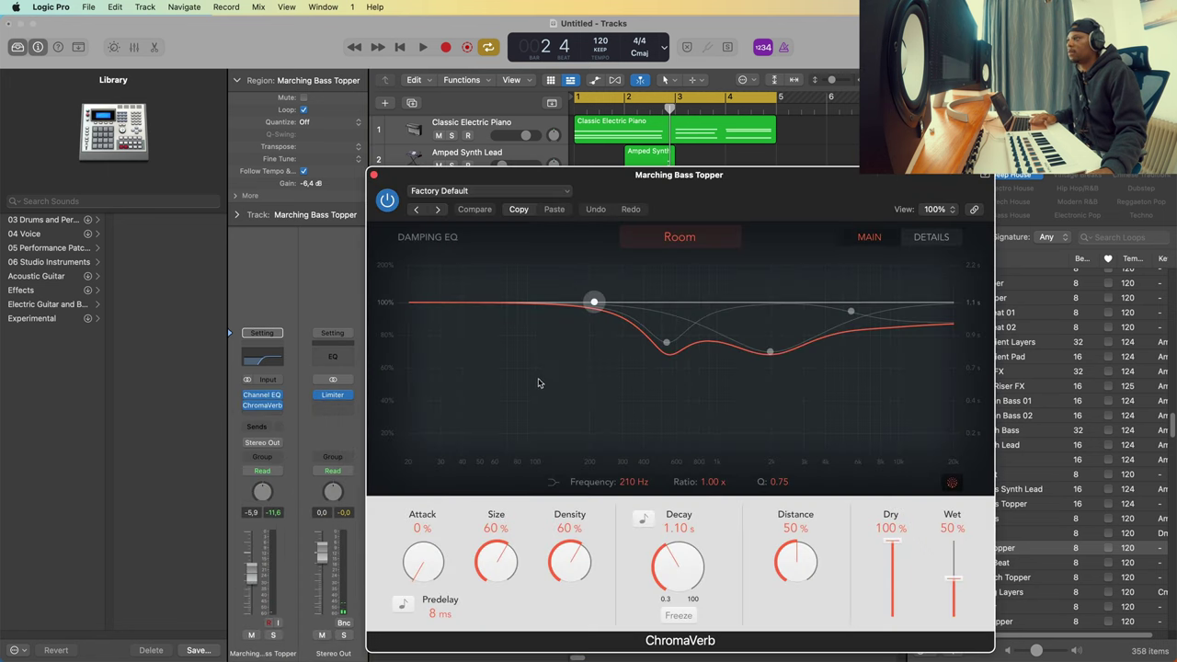
pyautogui.moveTo(680, 174); pyautogui.dragTo(673, 89)
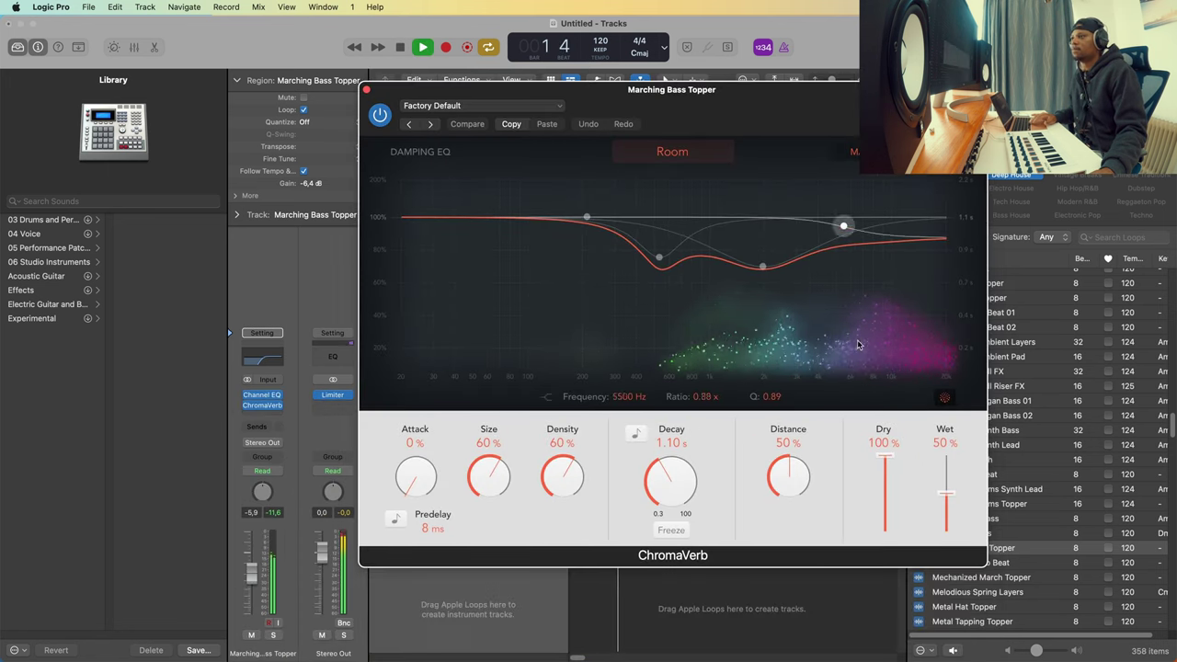
pyautogui.moveTo(945, 493); pyautogui.dragTo(950, 521)
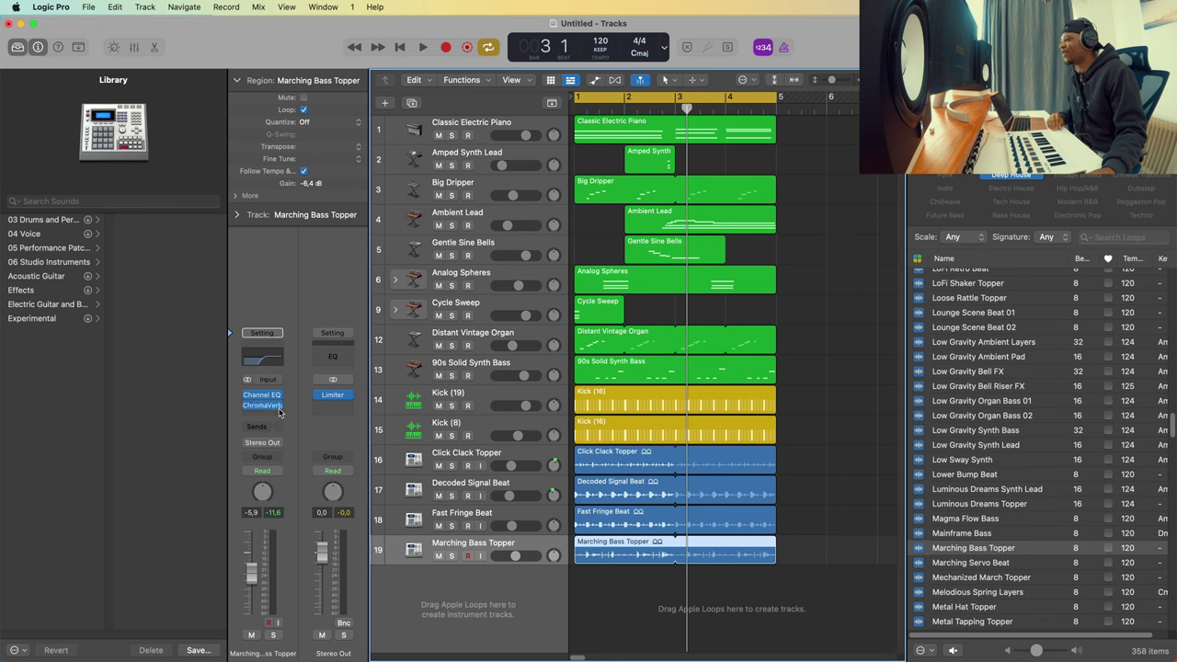
pyautogui.click(280, 410)
pyautogui.click(309, 365)
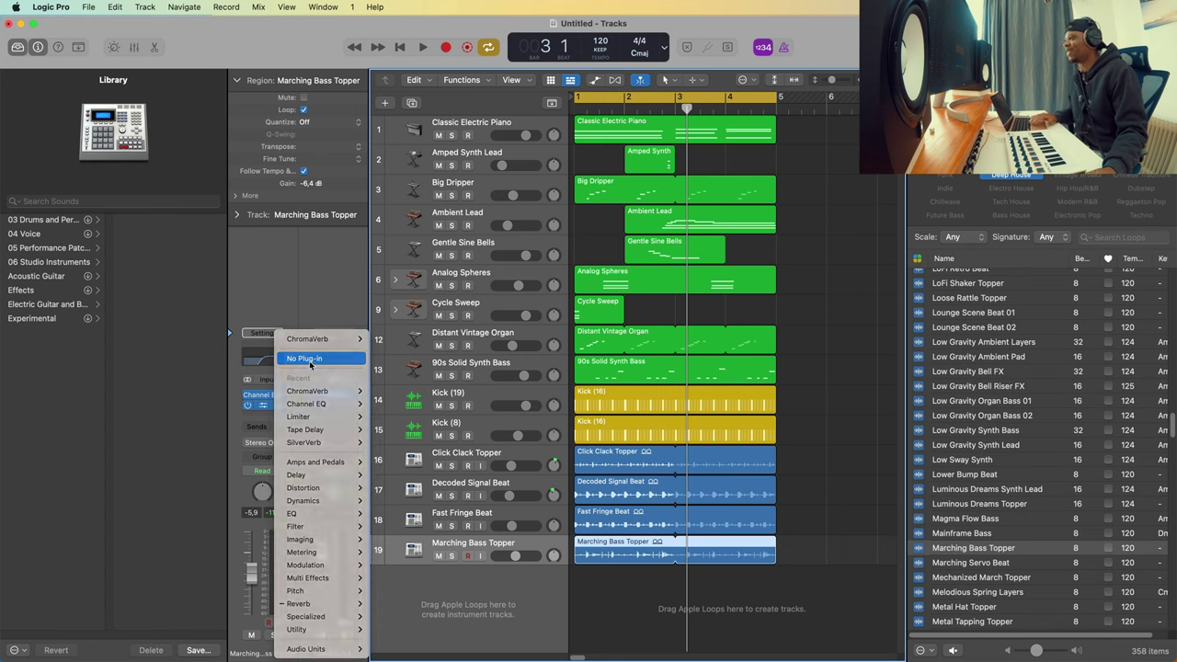